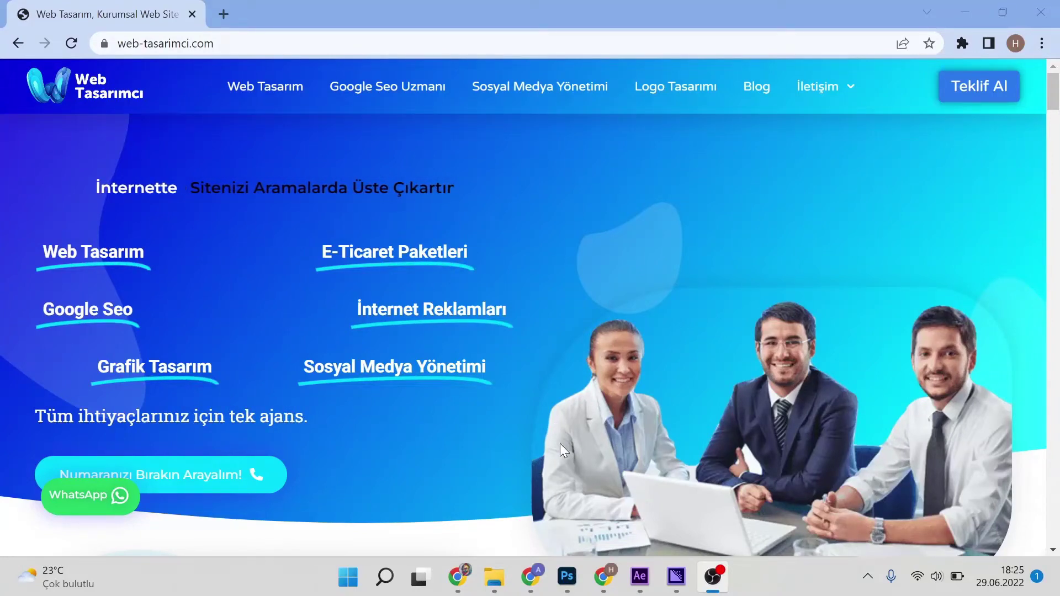
Step: Bring Photoshop to the front and zoom in on the GUCCI portrait
{"action": "left_click", "coordinate": [569, 573]}
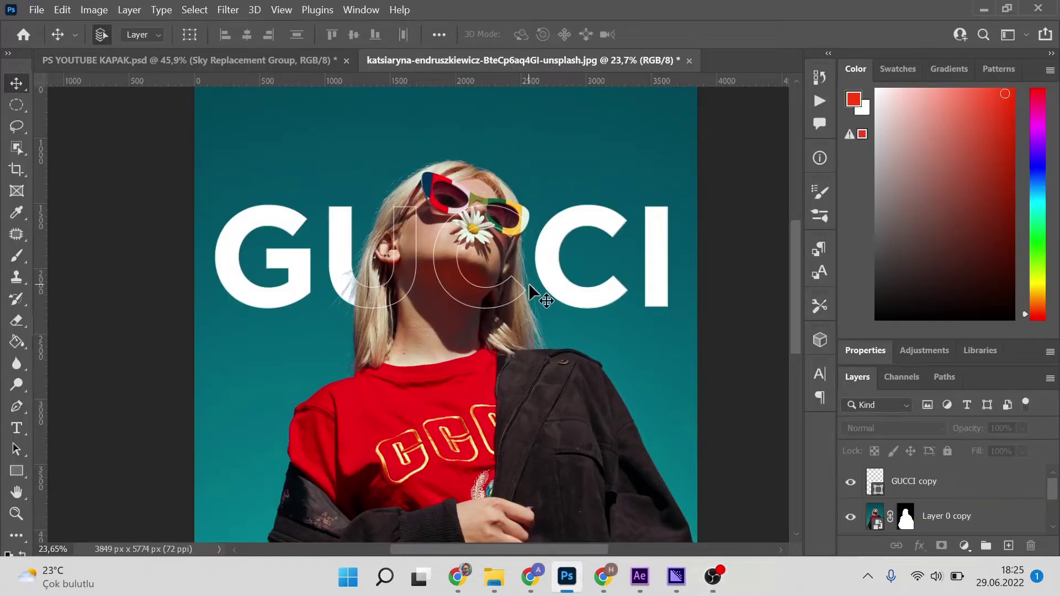
{"action": "key", "text": "z"}
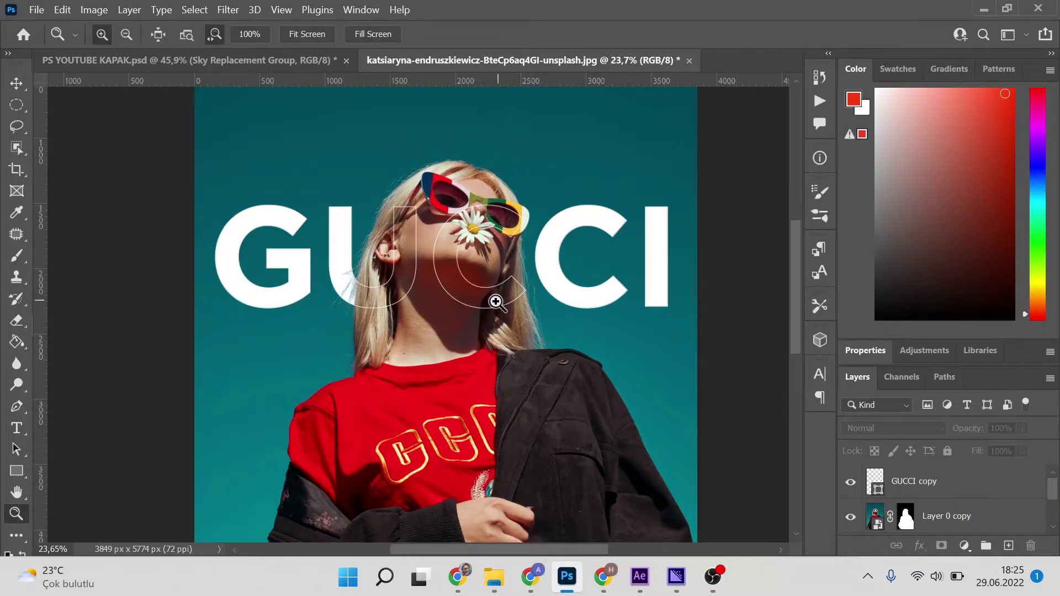
{"action": "scroll", "coordinate": [495, 301], "scroll_direction": "down", "scroll_amount": 2}
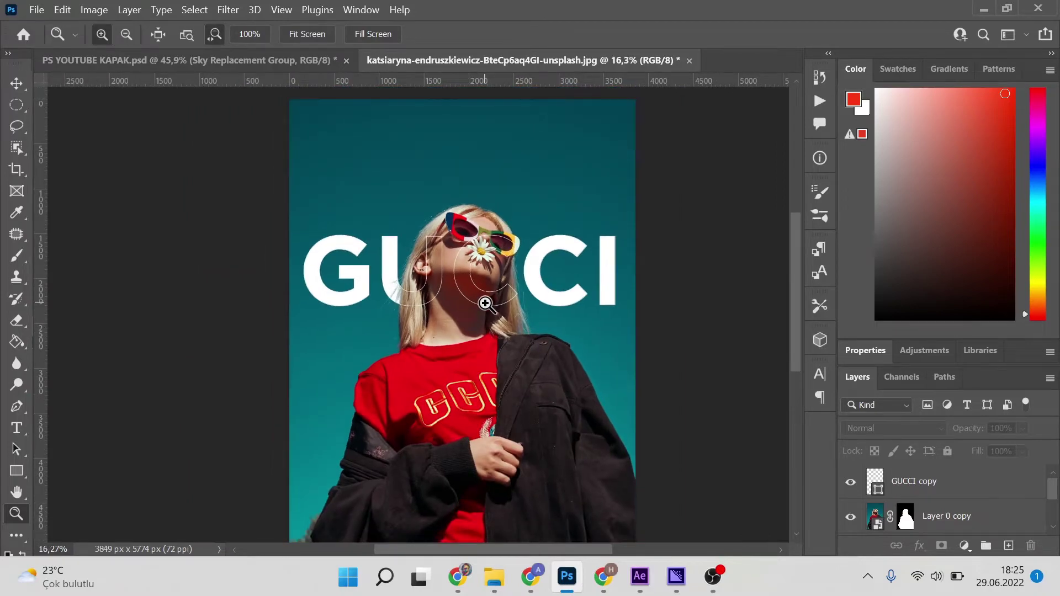
{"action": "scroll", "coordinate": [486, 303], "scroll_direction": "up", "scroll_amount": 2}
{"action": "scroll", "coordinate": [495, 293], "scroll_direction": "up", "scroll_amount": 2}
Step: Move the GUCCI text lower across the woman's face, then zoom back out
{"action": "key", "text": "v"}
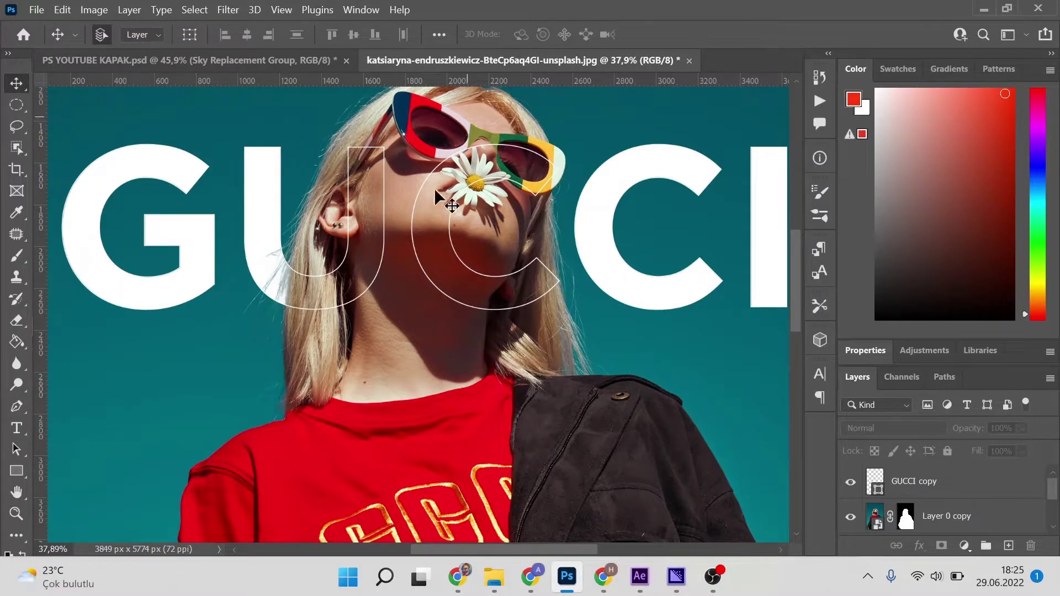
{"action": "left_click", "coordinate": [598, 265]}
{"action": "mouse_move", "coordinate": [598, 266]}
{"action": "left_mouse_down"}
{"action": "mouse_move", "coordinate": [603, 420]}
{"action": "mouse_move", "coordinate": [581, 315]}
{"action": "left_mouse_up"}
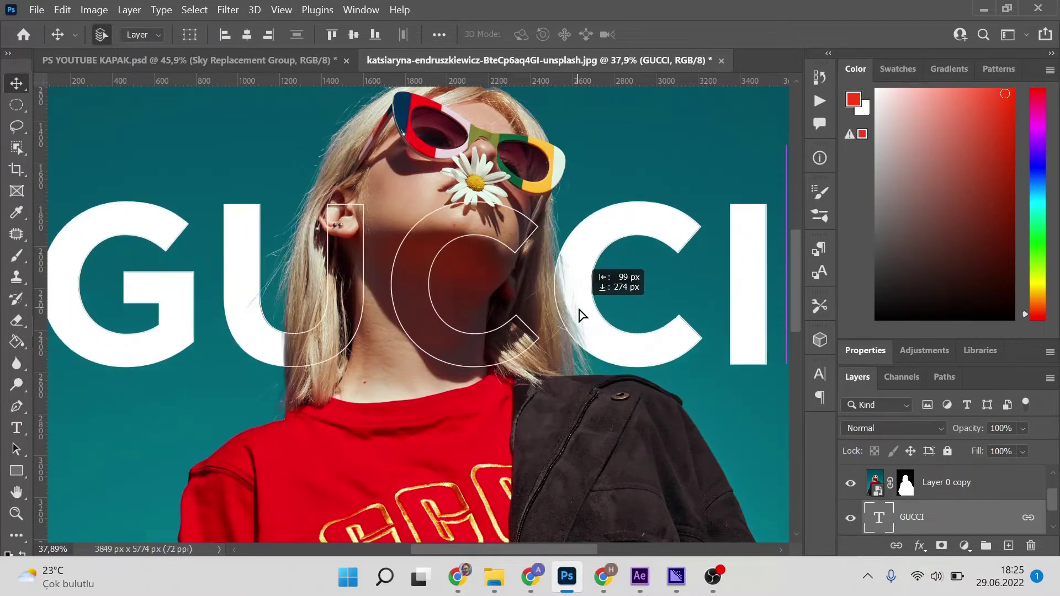
{"action": "key", "text": "z"}
{"action": "left_click_drag", "start_coordinate": [573, 350], "coordinate": [309, 338]}
{"action": "key", "text": "v"}
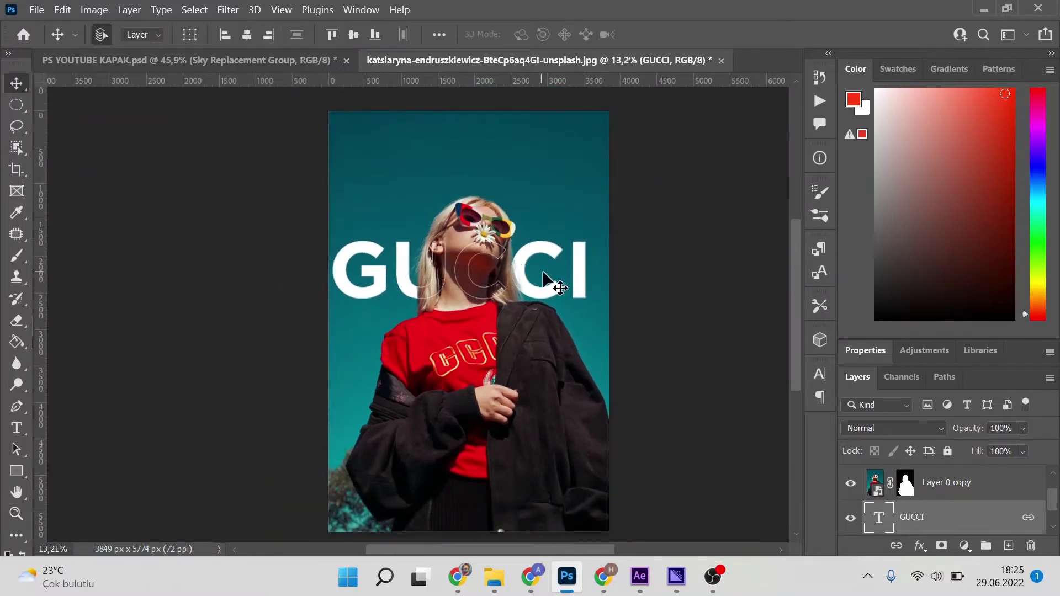
{"action": "left_click_drag", "start_coordinate": [543, 274], "coordinate": [549, 276]}
{"action": "scroll", "coordinate": [893, 539], "scroll_direction": "down", "scroll_amount": 1}
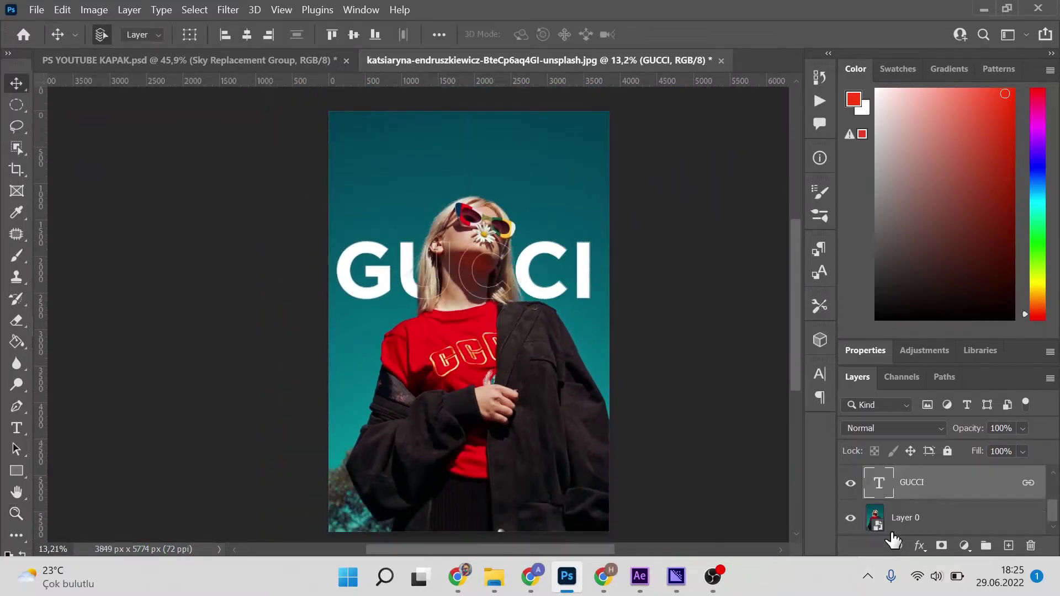
Step: Delete the GUCCI and GUCCI copy layers, leaving the photo, and start a new text layer
{"action": "key", "text": "ctrl+j"}
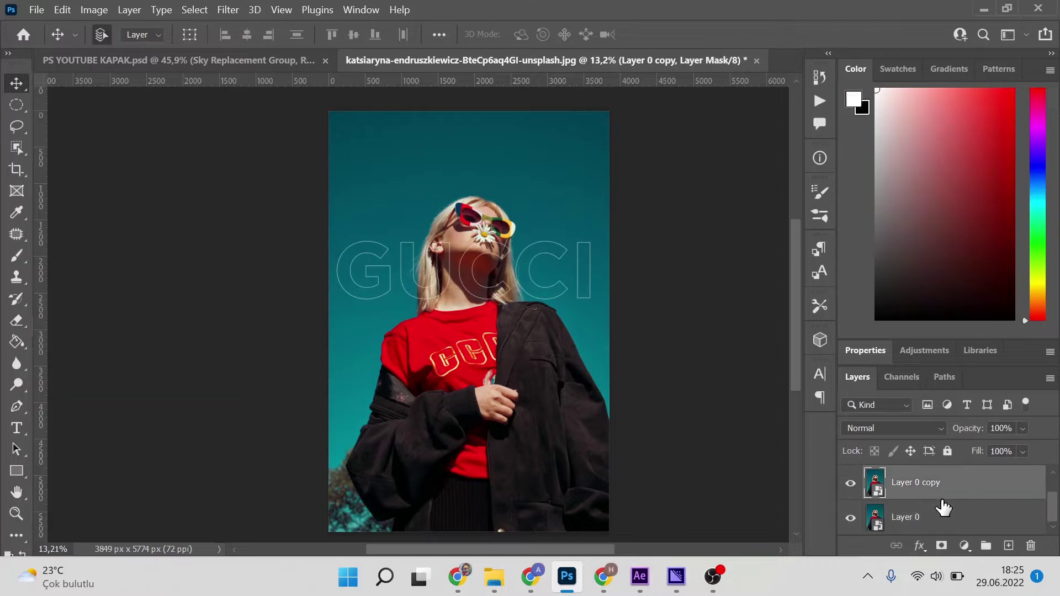
{"action": "scroll", "coordinate": [944, 491], "scroll_direction": "up", "scroll_amount": 1}
{"action": "left_click", "coordinate": [943, 494]}
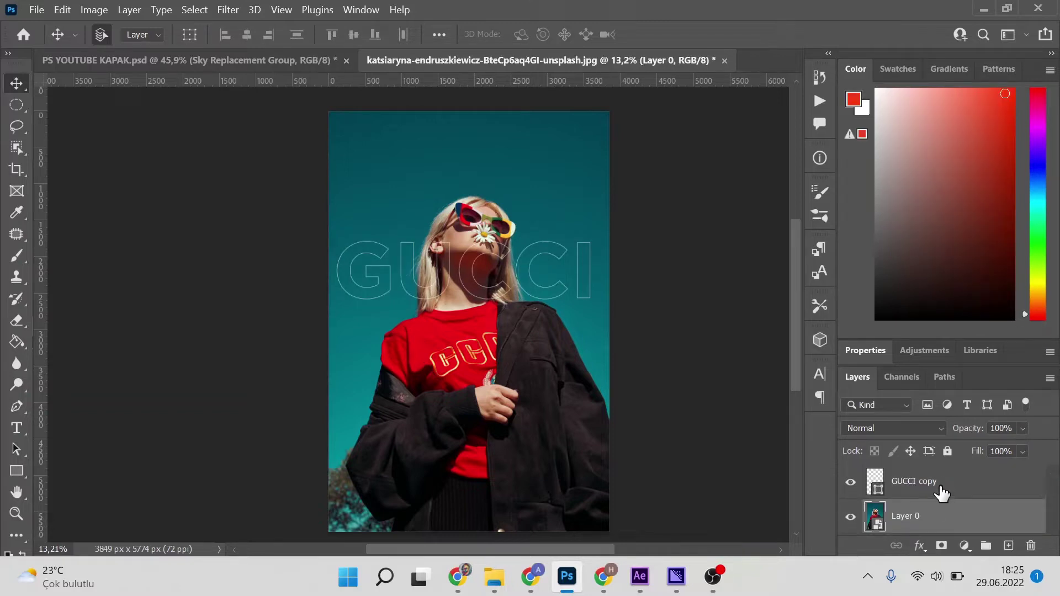
{"action": "key", "text": "Delete"}
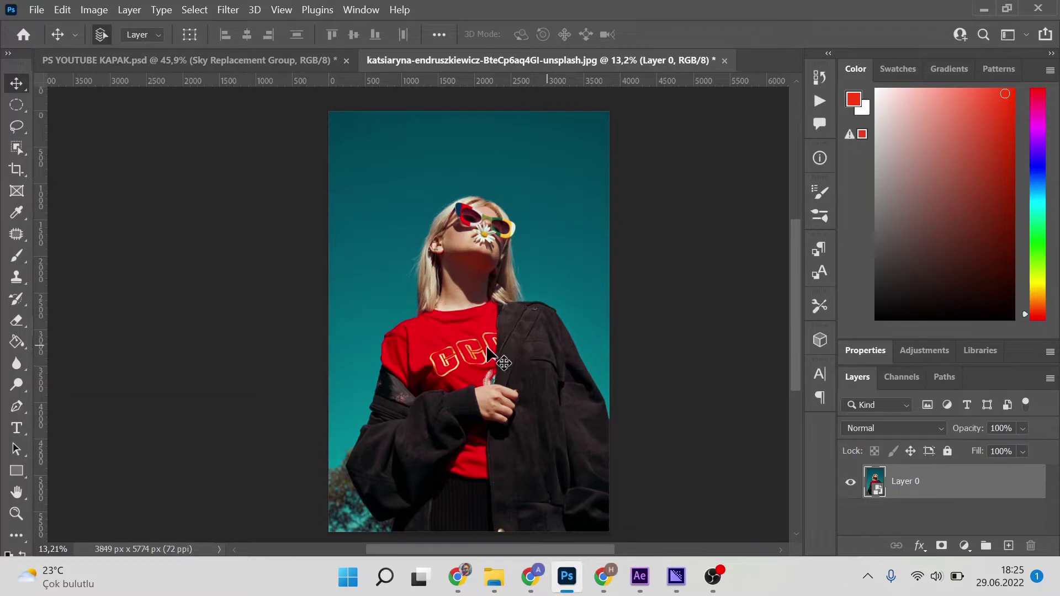
{"action": "key", "text": "t"}
{"action": "left_click", "coordinate": [434, 339]}
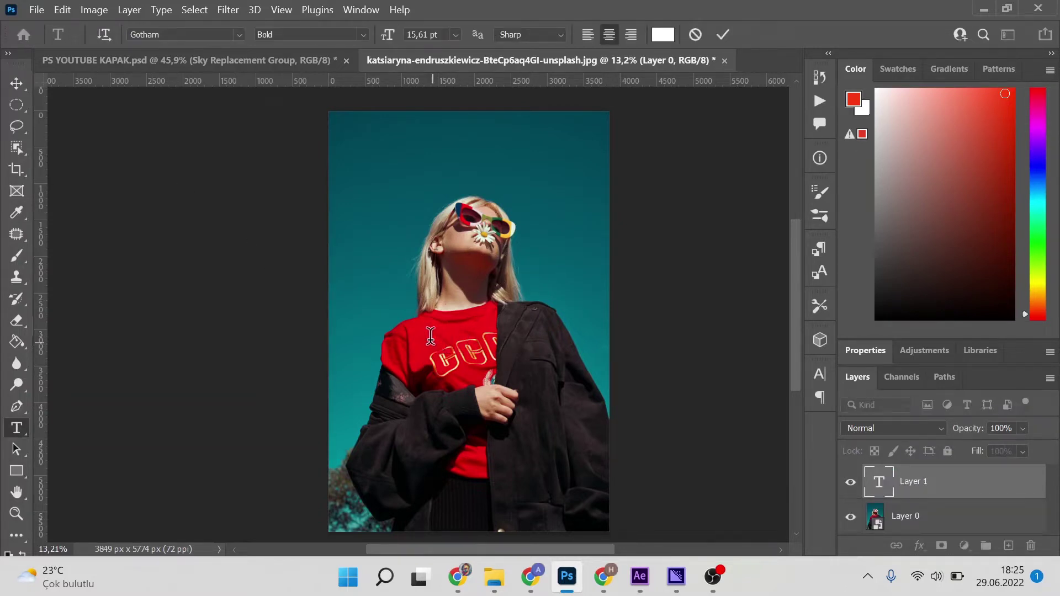
Step: Commit the white ZARA text, enlarge it to 1103,17 pt, and centre it across her face
{"action": "left_click", "coordinate": [17, 83]}
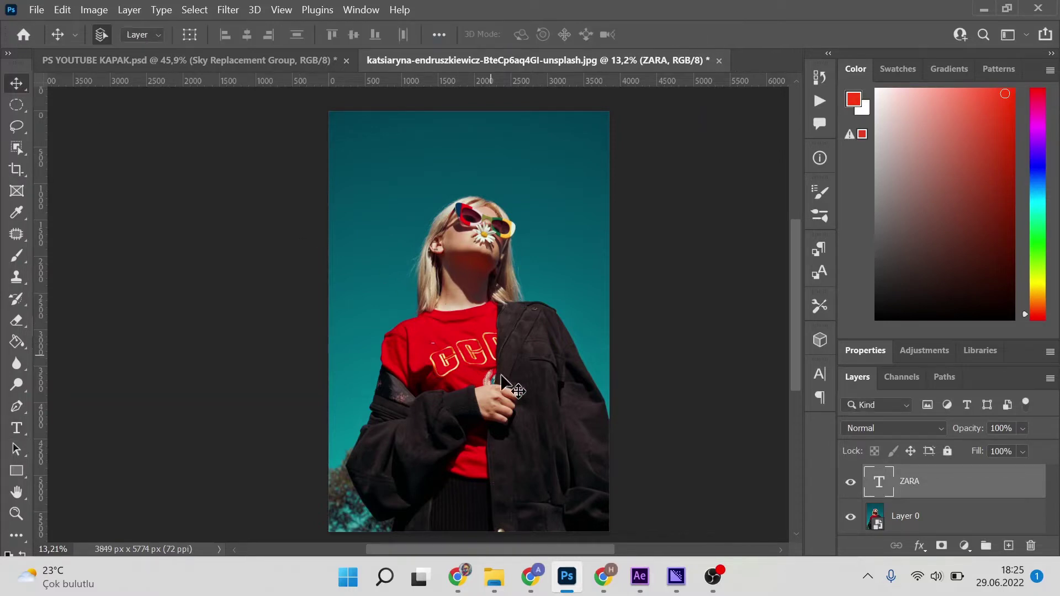
{"action": "key", "text": "ctrl+t"}
{"action": "left_click_drag", "start_coordinate": [497, 389], "coordinate": [673, 434]}
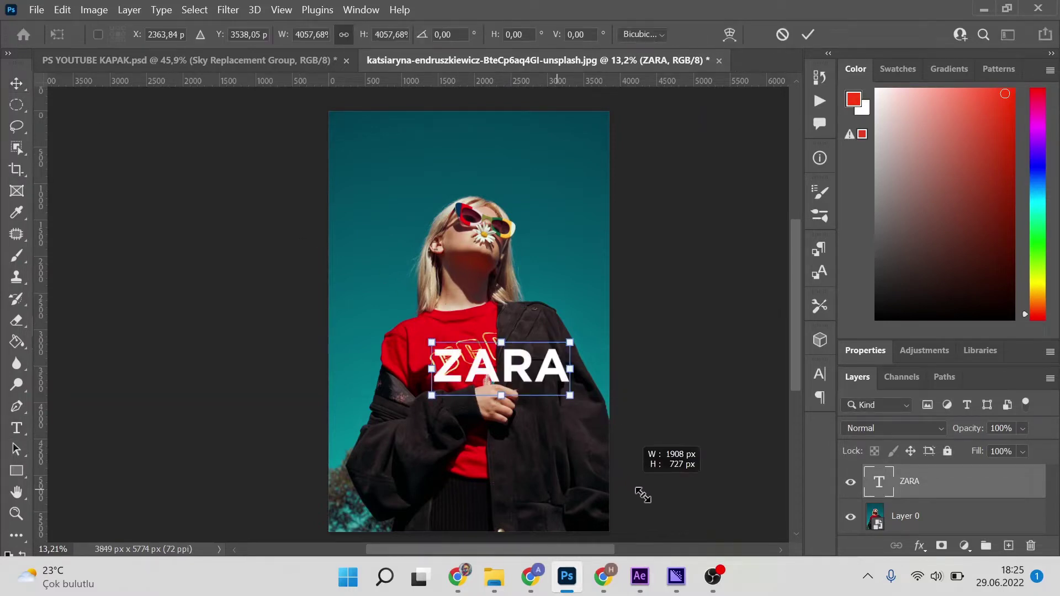
{"action": "mouse_move", "coordinate": [570, 398]}
{"action": "left_mouse_down"}
{"action": "mouse_move", "coordinate": [485, 292]}
{"action": "mouse_move", "coordinate": [534, 284]}
{"action": "left_mouse_up"}
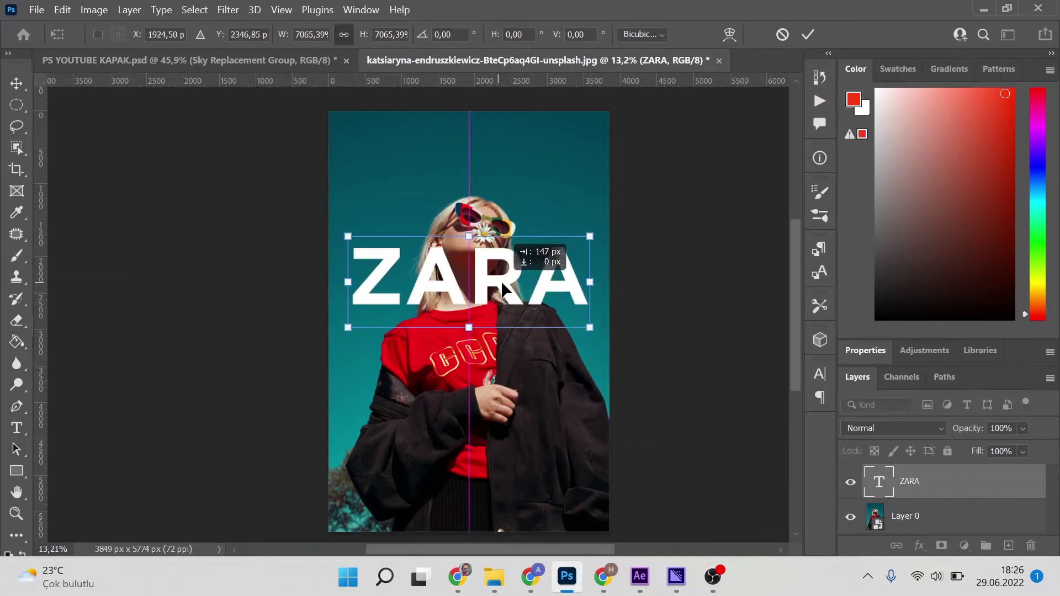
{"action": "key", "text": "Return"}
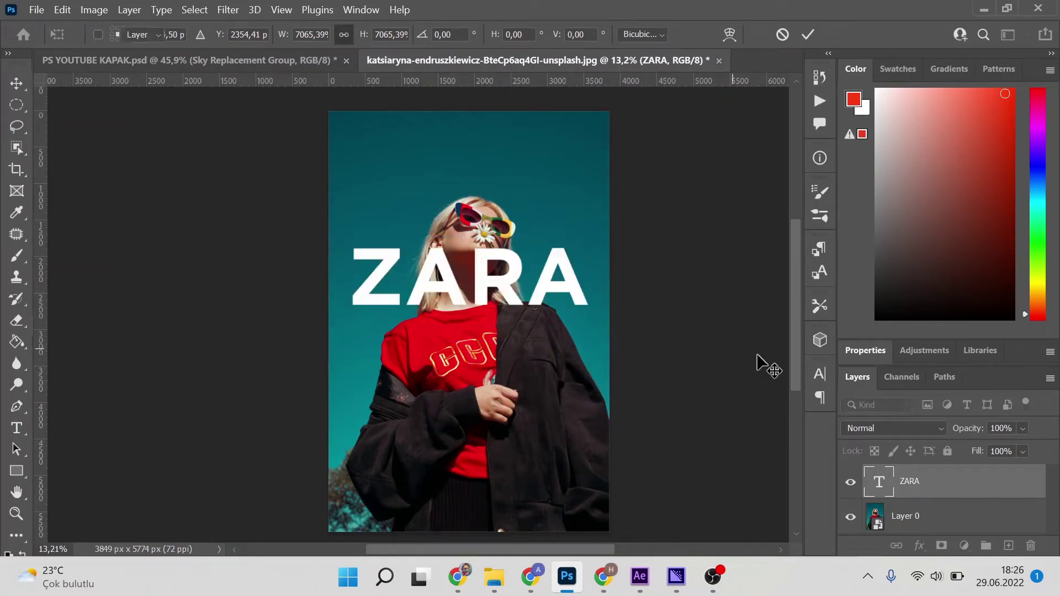
{"action": "left_click", "coordinate": [819, 375]}
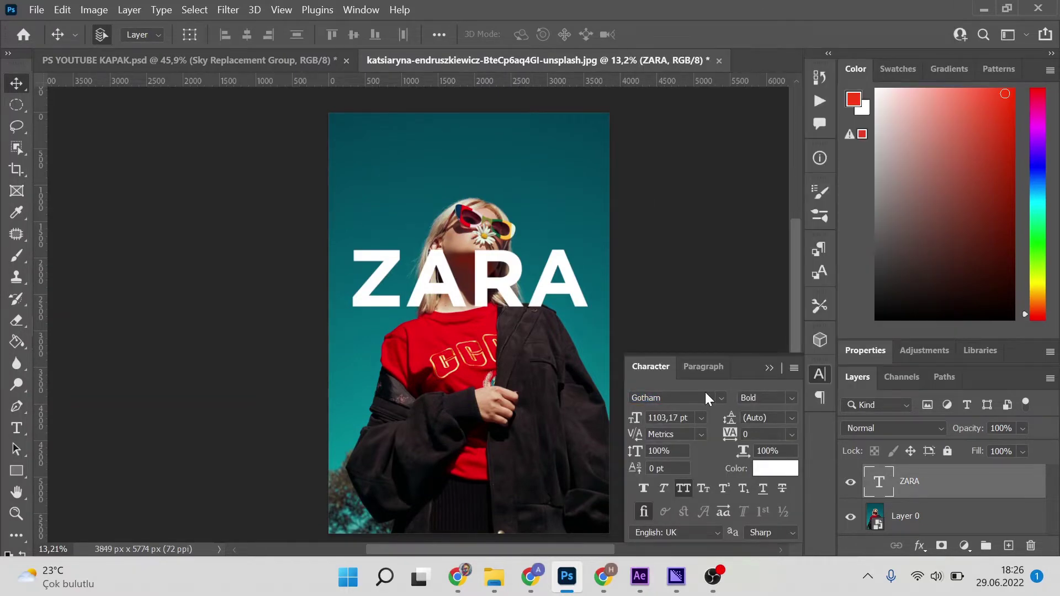
Step: Search 'NEW' in the font list and set ZARA to NewYork Regular
{"action": "left_click", "coordinate": [667, 399]}
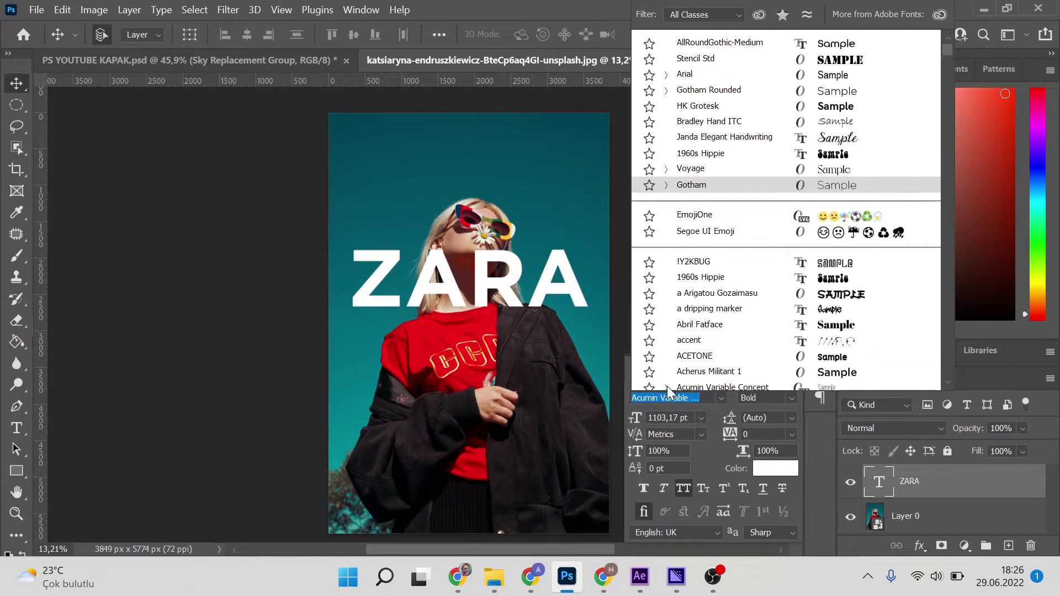
{"action": "left_click", "coordinate": [667, 388]}
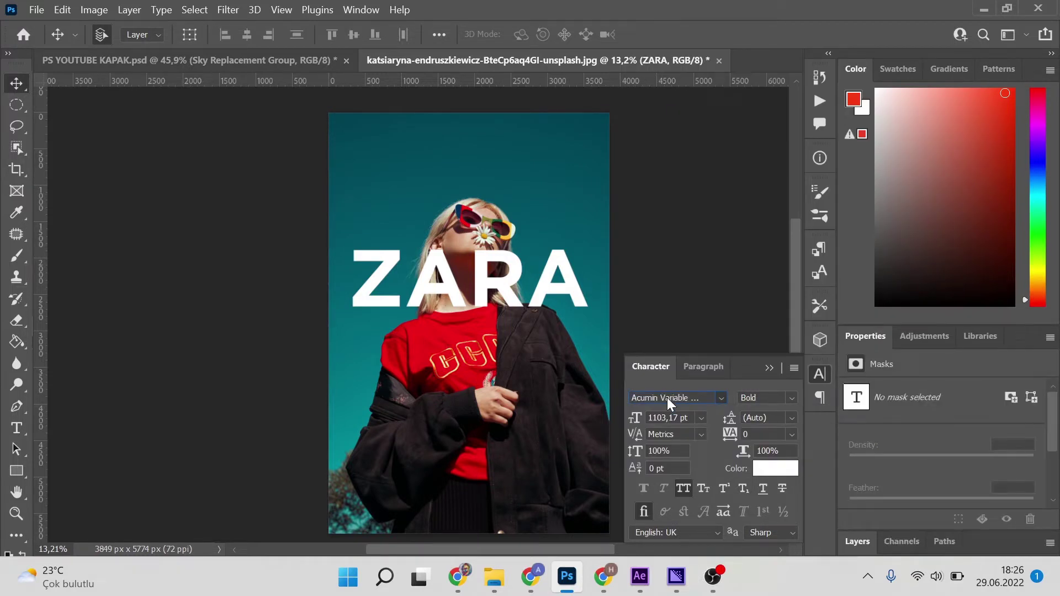
{"action": "left_click", "coordinate": [678, 399]}
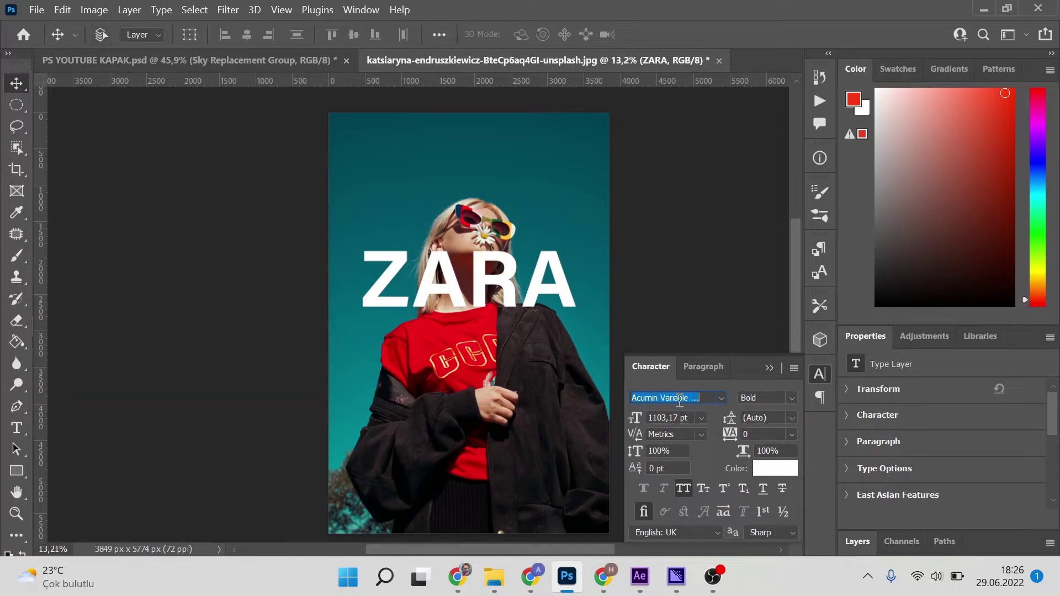
{"action": "type", "text": "NEW"}
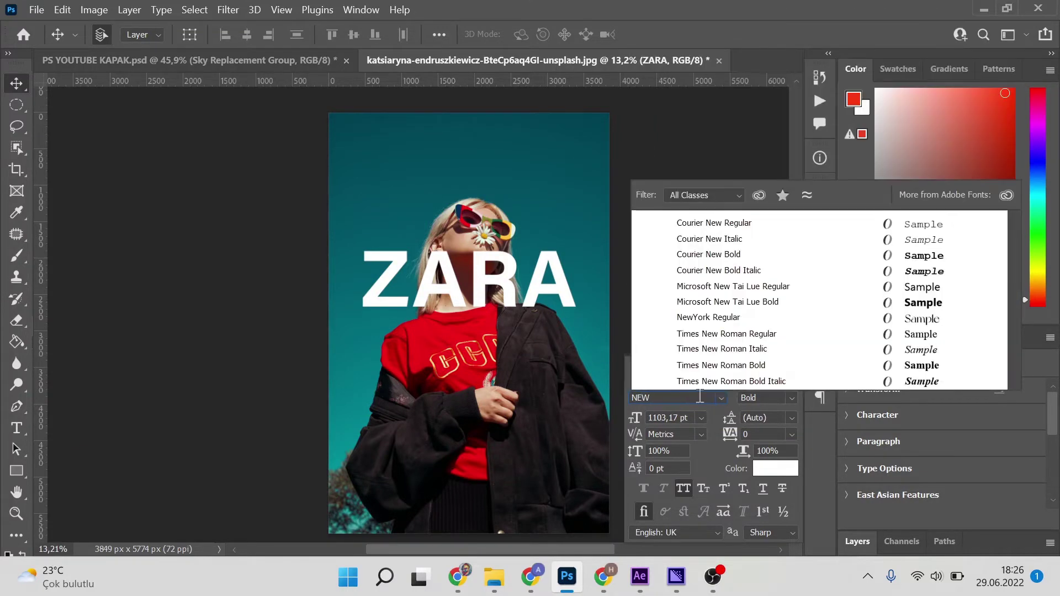
{"action": "left_click", "coordinate": [689, 323]}
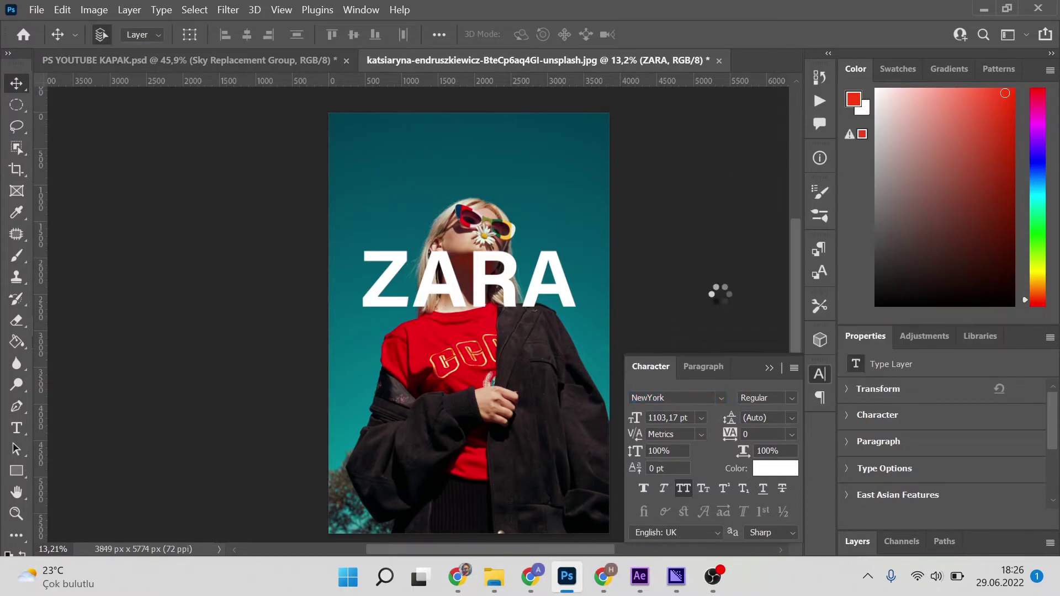
{"action": "left_click", "coordinate": [764, 370]}
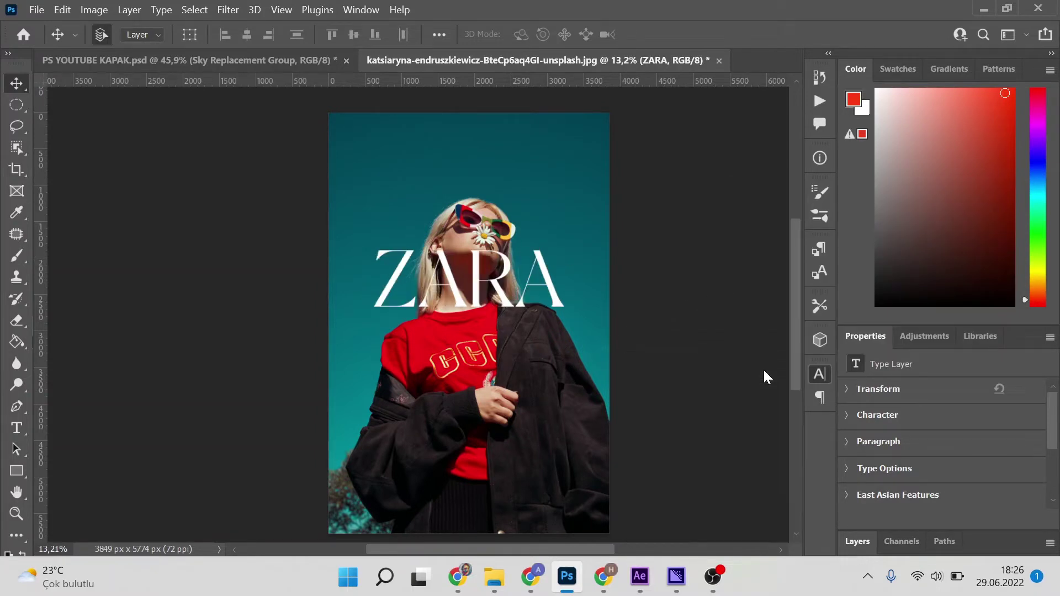
Step: Scale the ZARA text to 123.95% and settle it over the woman's head
{"action": "left_click", "coordinate": [840, 544]}
{"action": "key", "text": "z"}
{"action": "key", "text": "v"}
{"action": "key", "text": "ctrl+t"}
{"action": "left_click_drag", "start_coordinate": [469, 340], "coordinate": [473, 366]}
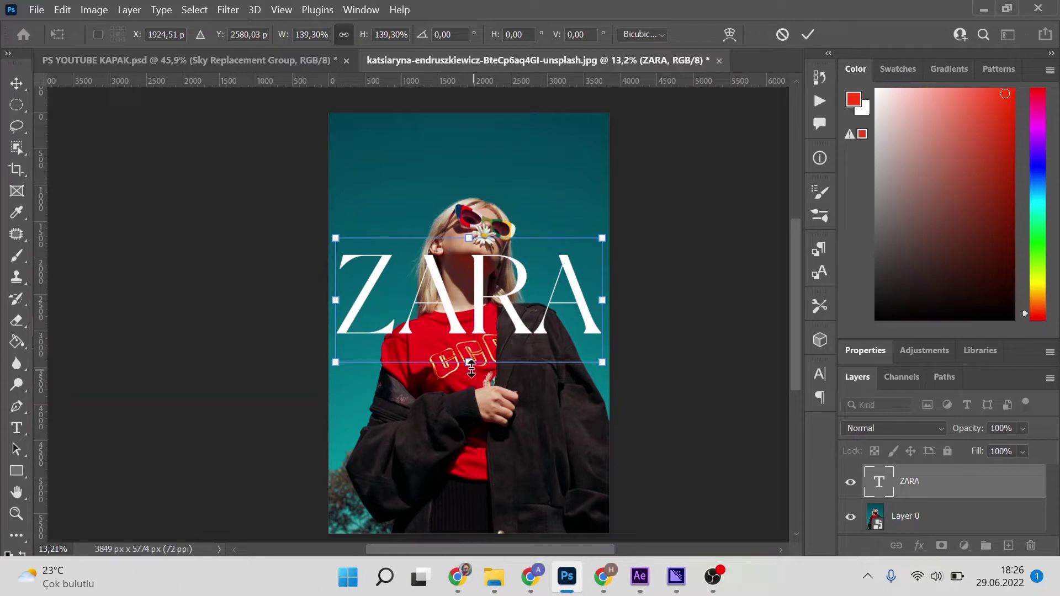
{"action": "left_click_drag", "start_coordinate": [470, 358], "coordinate": [468, 349]}
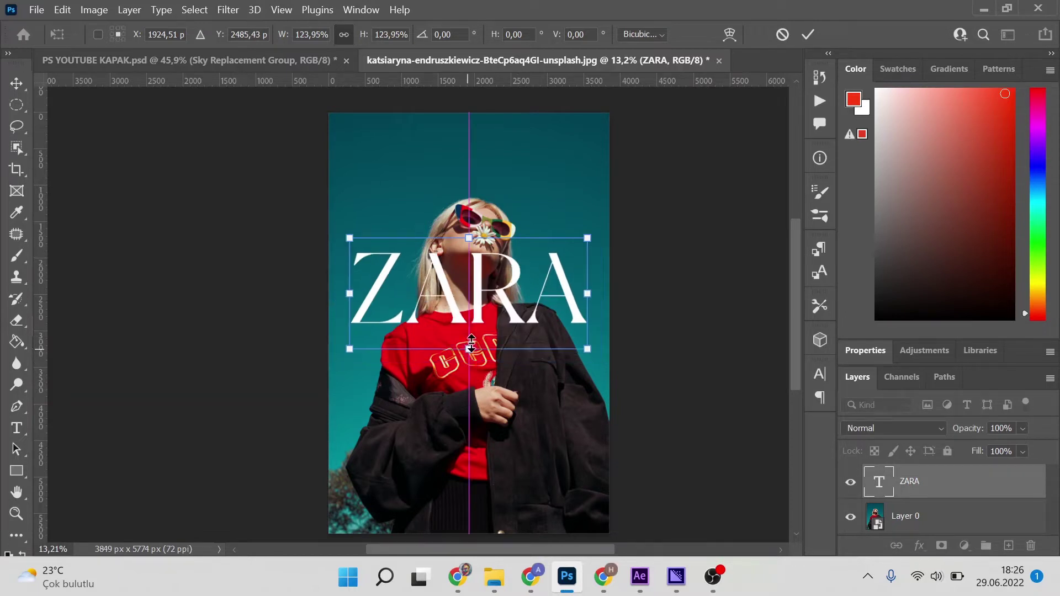
{"action": "mouse_move", "coordinate": [481, 298]}
{"action": "left_mouse_down"}
{"action": "mouse_move", "coordinate": [481, 265]}
{"action": "mouse_move", "coordinate": [481, 289]}
{"action": "left_mouse_up"}
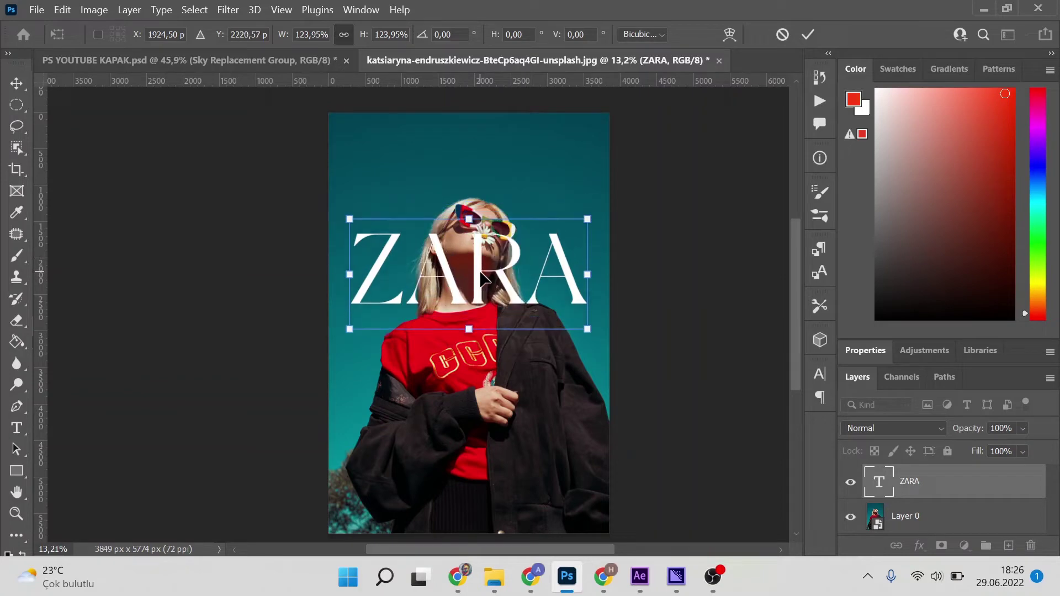
{"action": "key", "text": "Return"}
{"action": "left_click", "coordinate": [898, 519]}
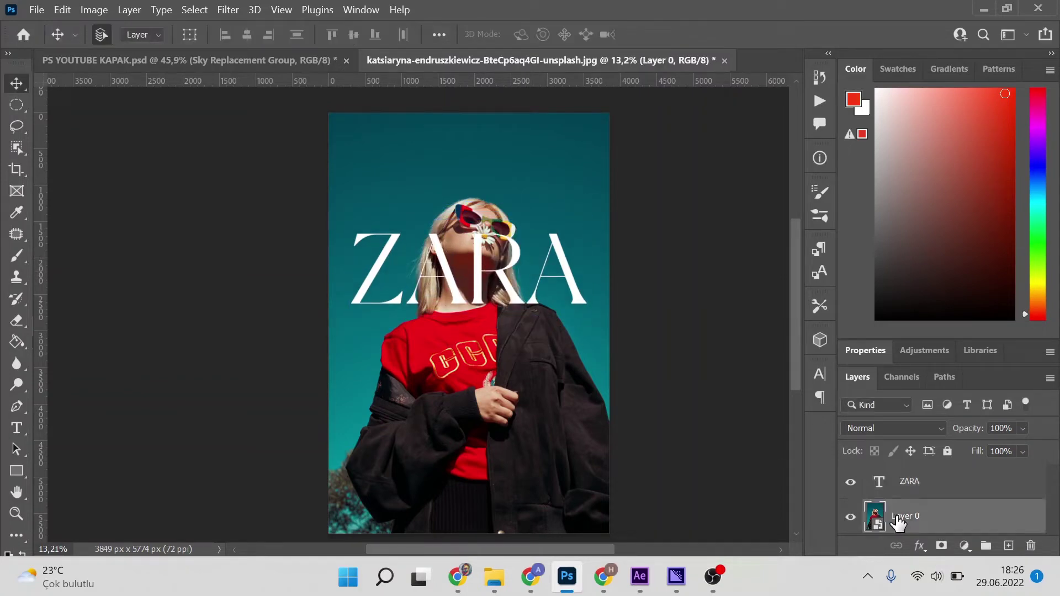
Step: Duplicate the photo layer into Layer 0 copy
{"action": "key", "text": "ctrl+j"}
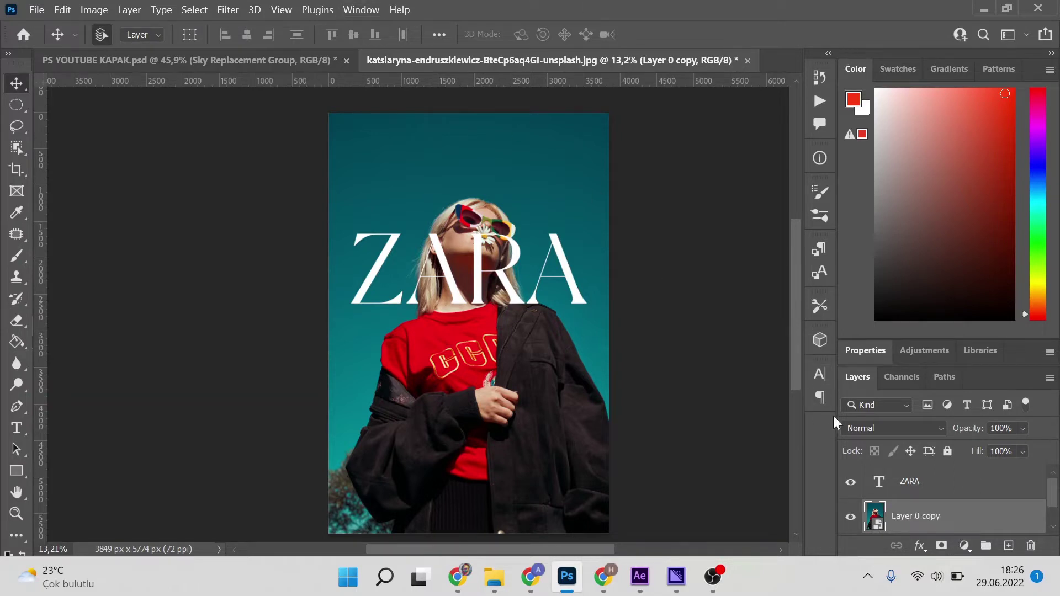
{"action": "key", "text": "ctrl+z"}
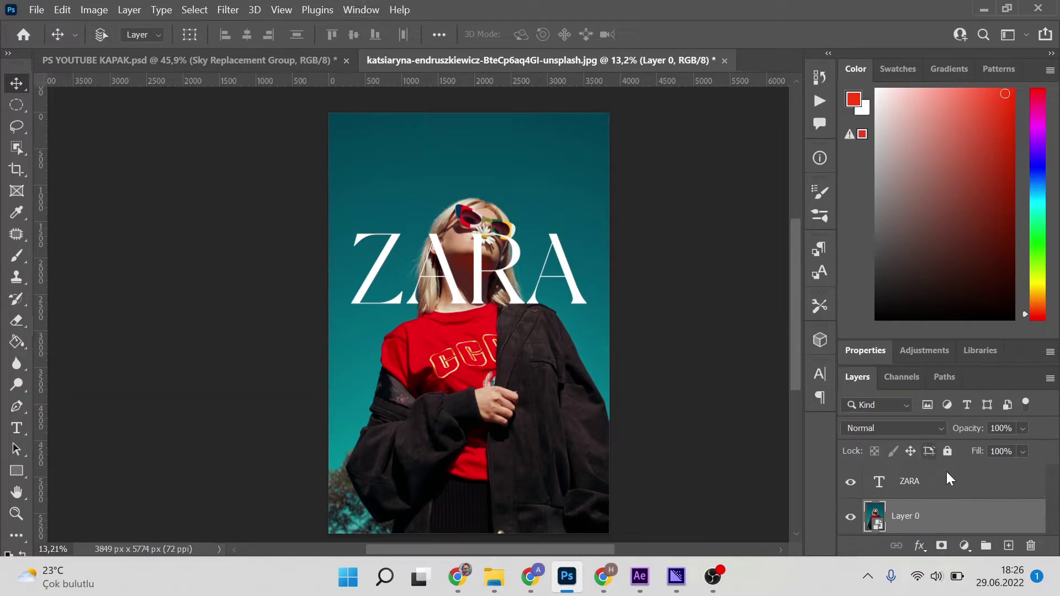
{"action": "key", "text": "ctrl+shift+z"}
Step: Use Select Subject to mask Layer 0 copy to the woman
{"action": "left_click", "coordinate": [183, 10]}
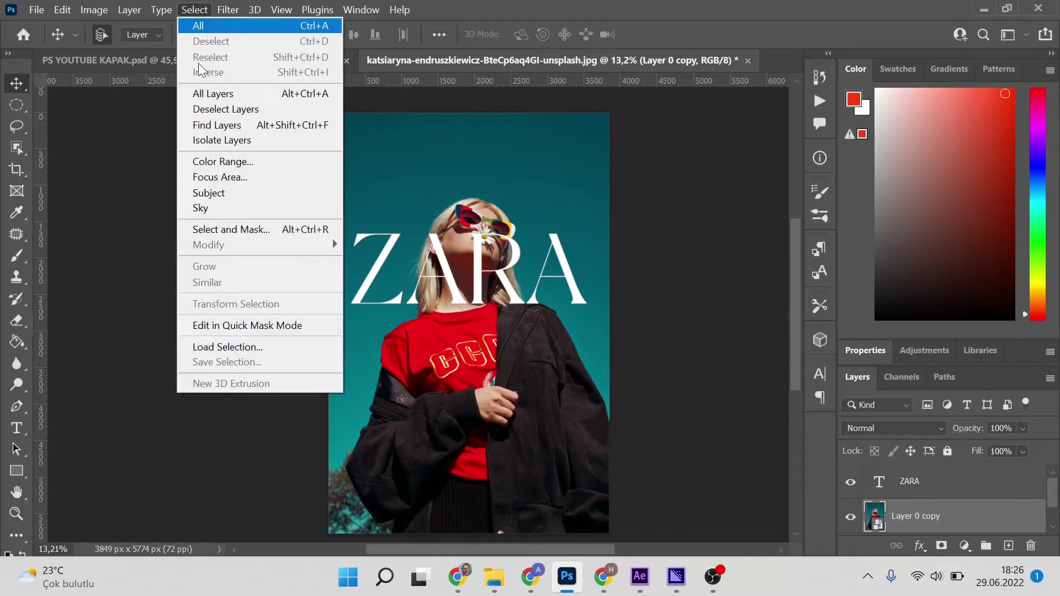
{"action": "left_click", "coordinate": [250, 192]}
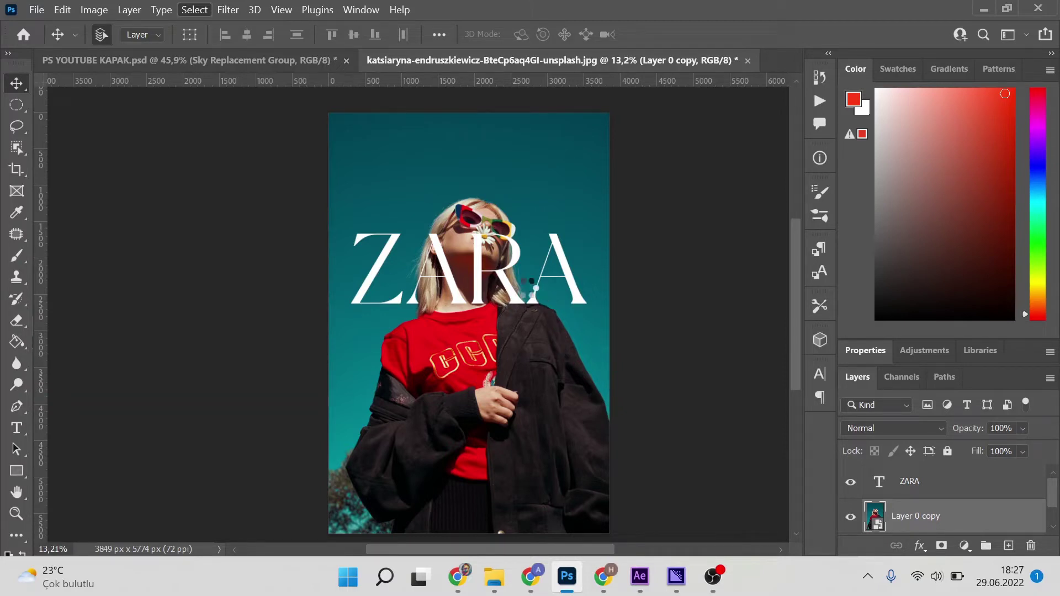
{"action": "left_click", "coordinate": [943, 547]}
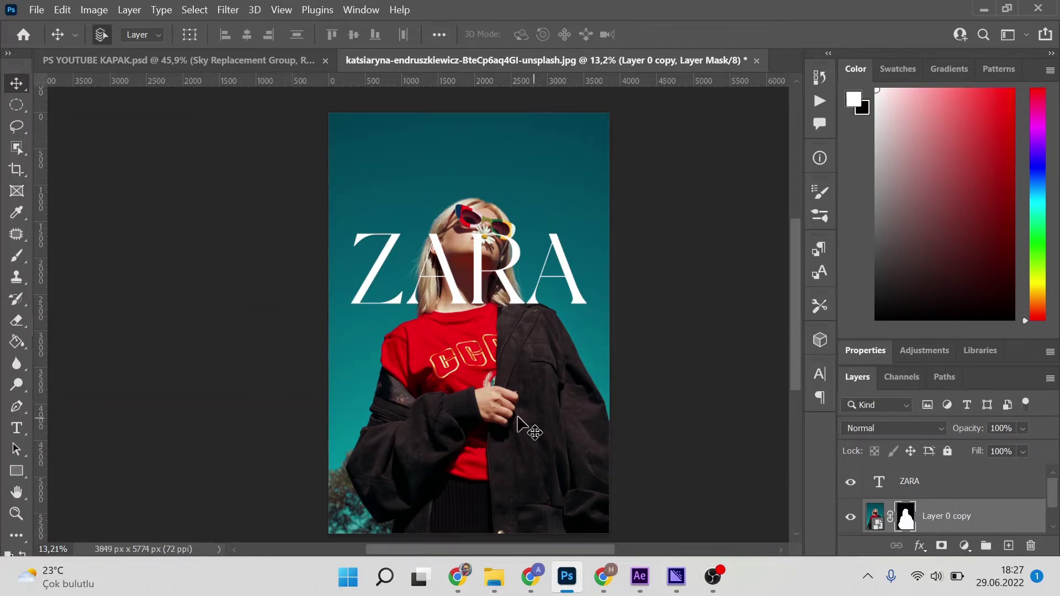
{"action": "left_click_drag", "start_coordinate": [516, 422], "coordinate": [597, 473]}
{"action": "left_click", "coordinate": [875, 516]}
{"action": "left_click", "coordinate": [883, 482]}
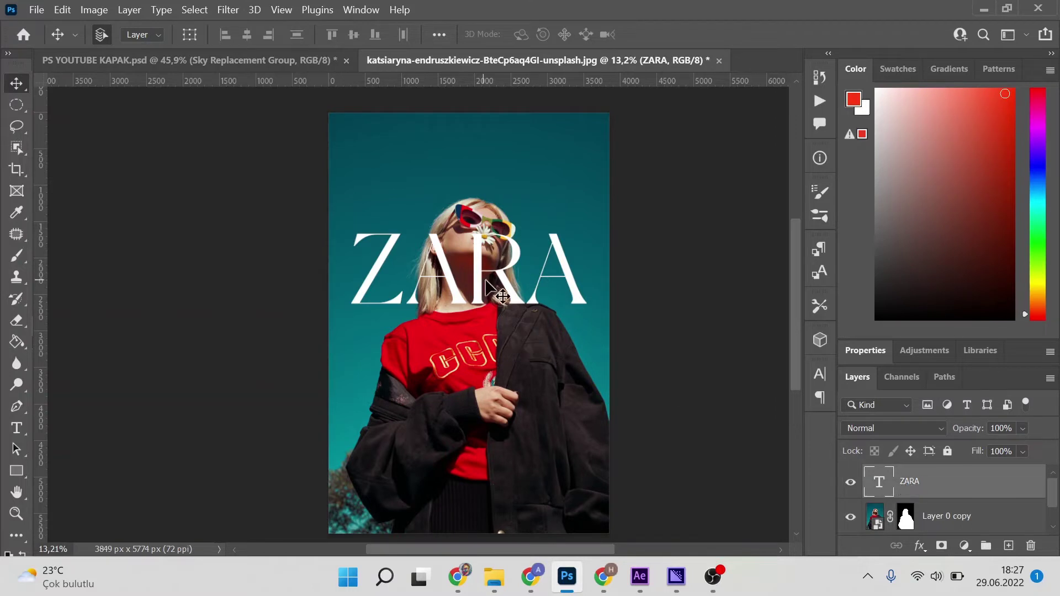
Step: Duplicate the ZARA layer and move Layer 0 copy above ZARA
{"action": "key", "text": "ctrl+j"}
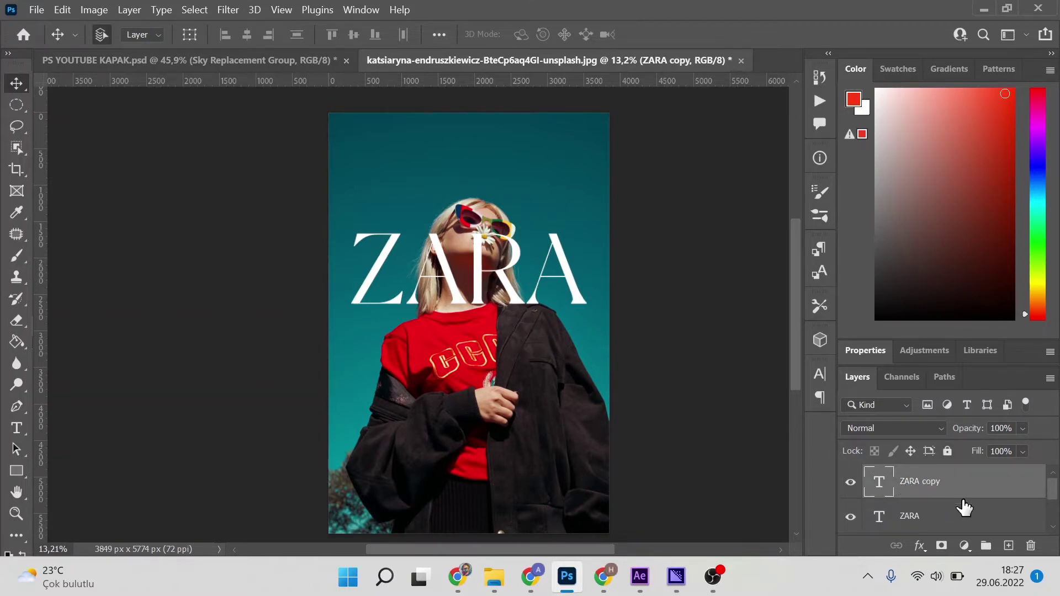
{"action": "scroll", "coordinate": [945, 498], "scroll_direction": "down", "scroll_amount": 1}
{"action": "scroll", "coordinate": [940, 494], "scroll_direction": "up", "scroll_amount": 1}
{"action": "left_click_drag", "start_coordinate": [939, 494], "coordinate": [912, 534]}
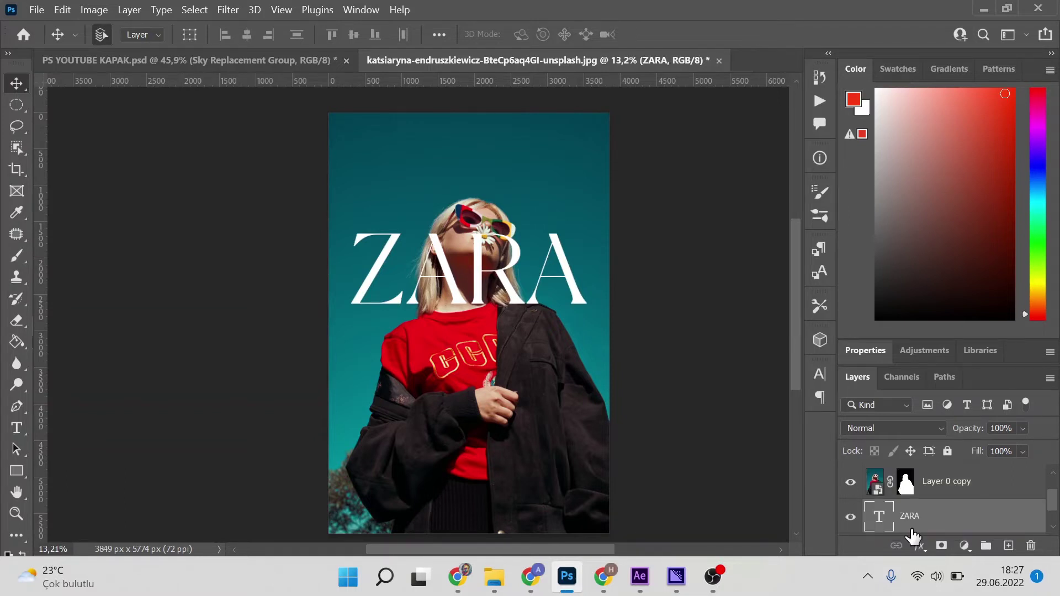
Step: Convert the ZARA copy text layer to a shape
{"action": "left_click", "coordinate": [910, 496]}
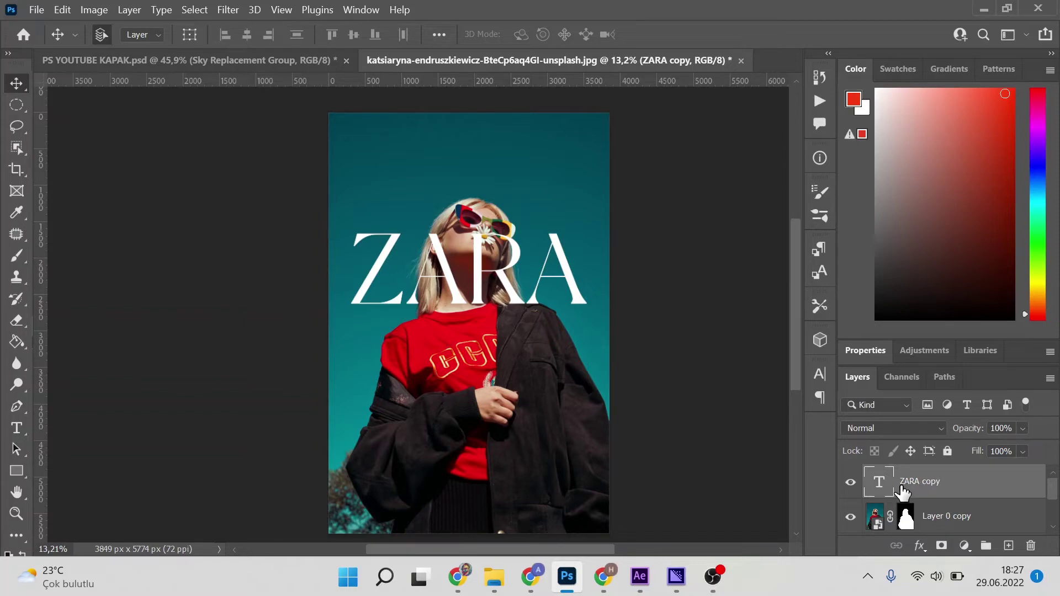
{"action": "right_click", "coordinate": [903, 491]}
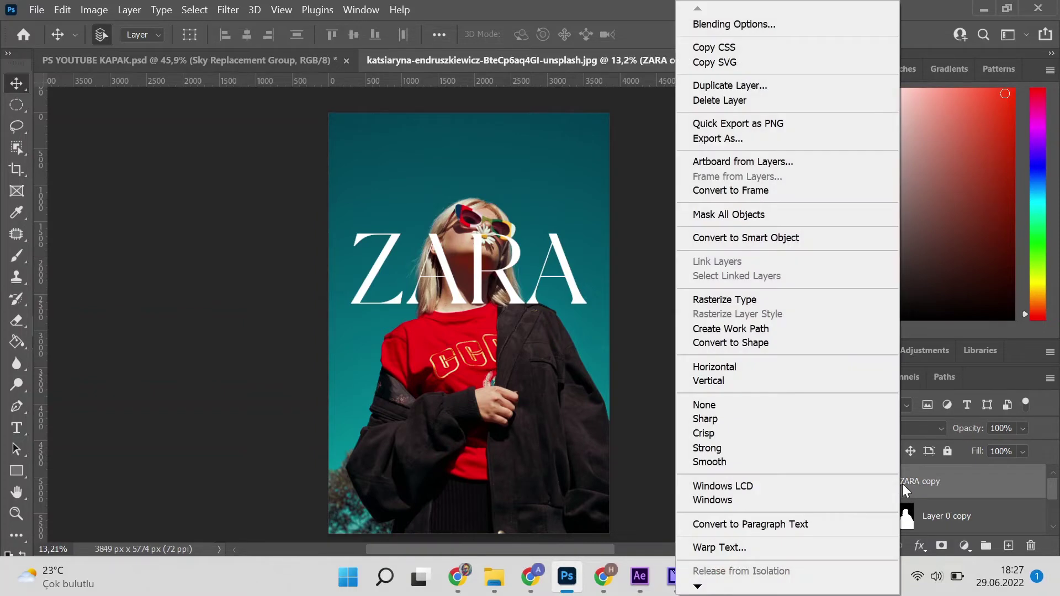
{"action": "left_click", "coordinate": [757, 343]}
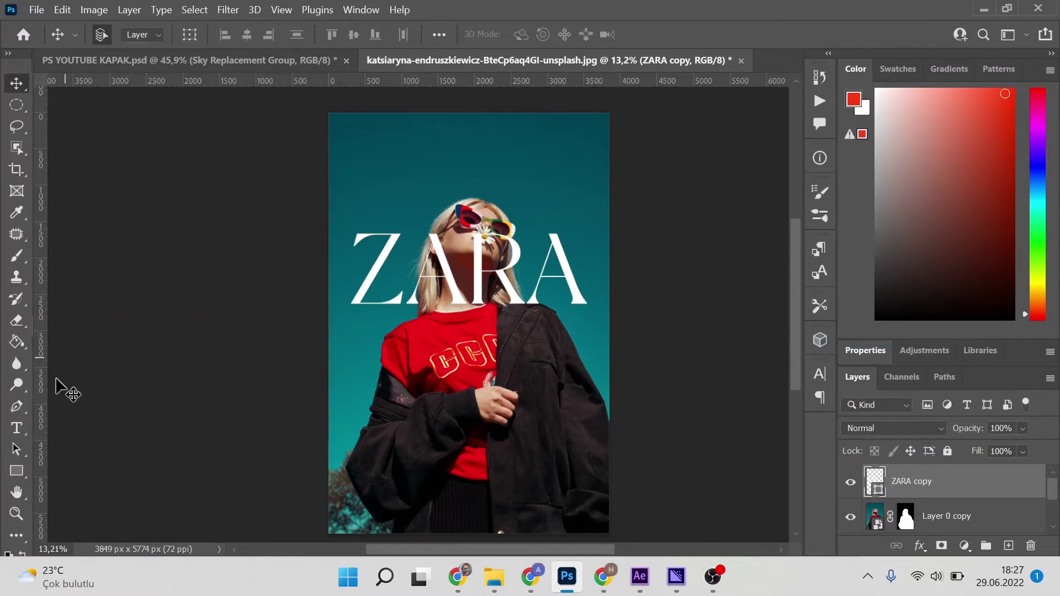
Step: Give the ZARA copy shape no fill and a white stroke
{"action": "left_click", "coordinate": [13, 477]}
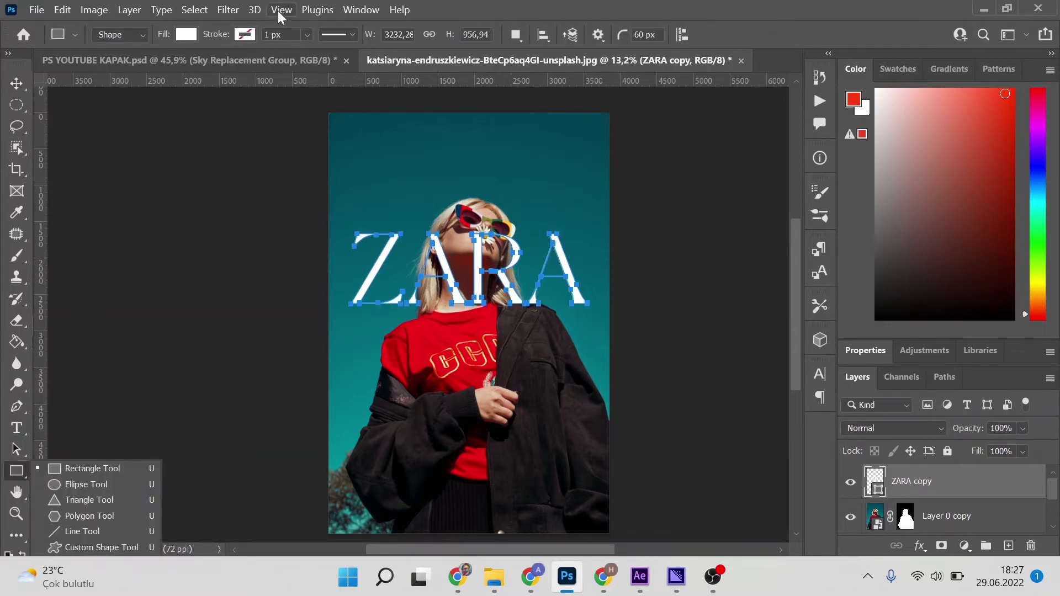
{"action": "left_click", "coordinate": [172, 34]}
{"action": "left_click", "coordinate": [178, 37]}
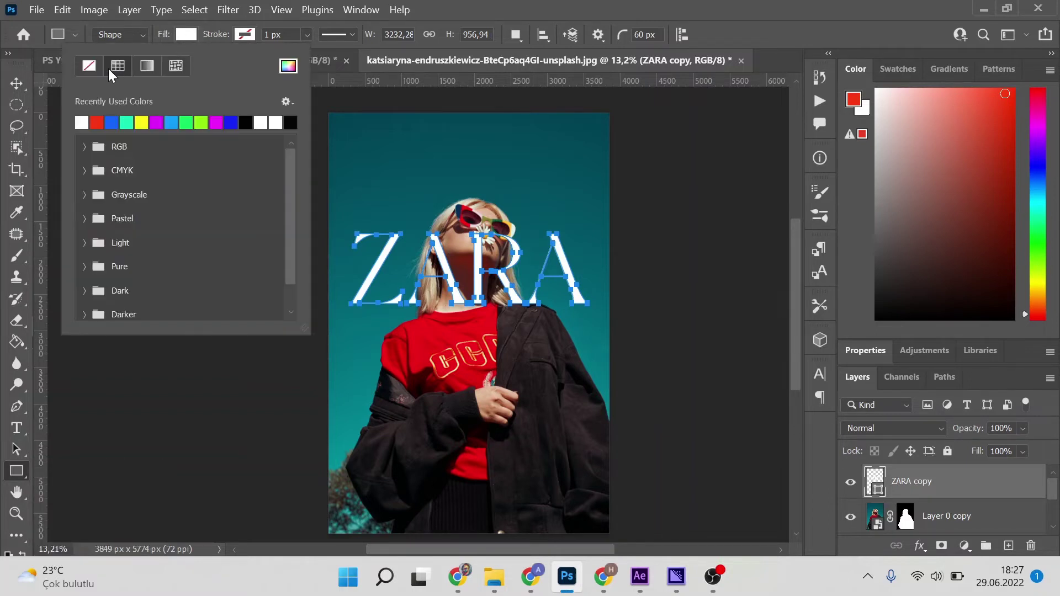
{"action": "left_click", "coordinate": [94, 64]}
{"action": "left_click", "coordinate": [244, 35]}
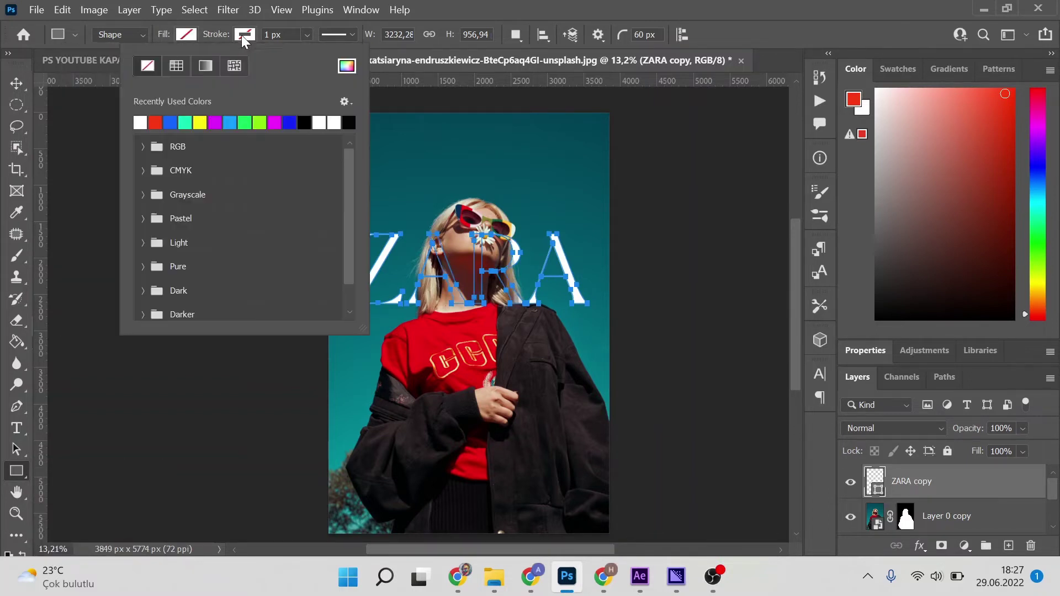
{"action": "left_click", "coordinate": [141, 118]}
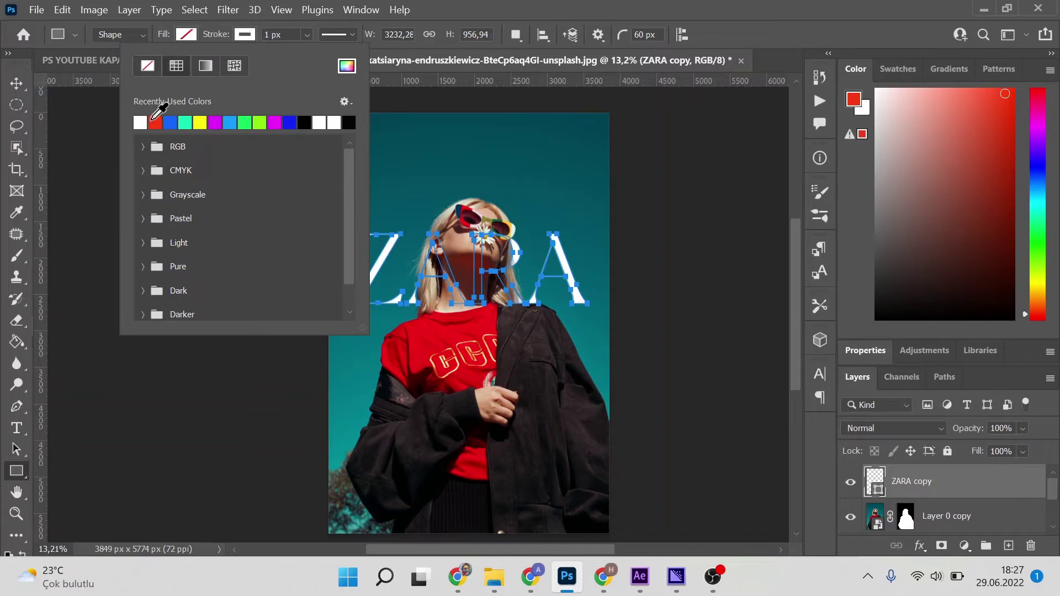
{"action": "left_click", "coordinate": [353, 35]}
Step: Set the stroke to 1 px, aligned to the outside of the letters
{"action": "left_click", "coordinate": [281, 35]}
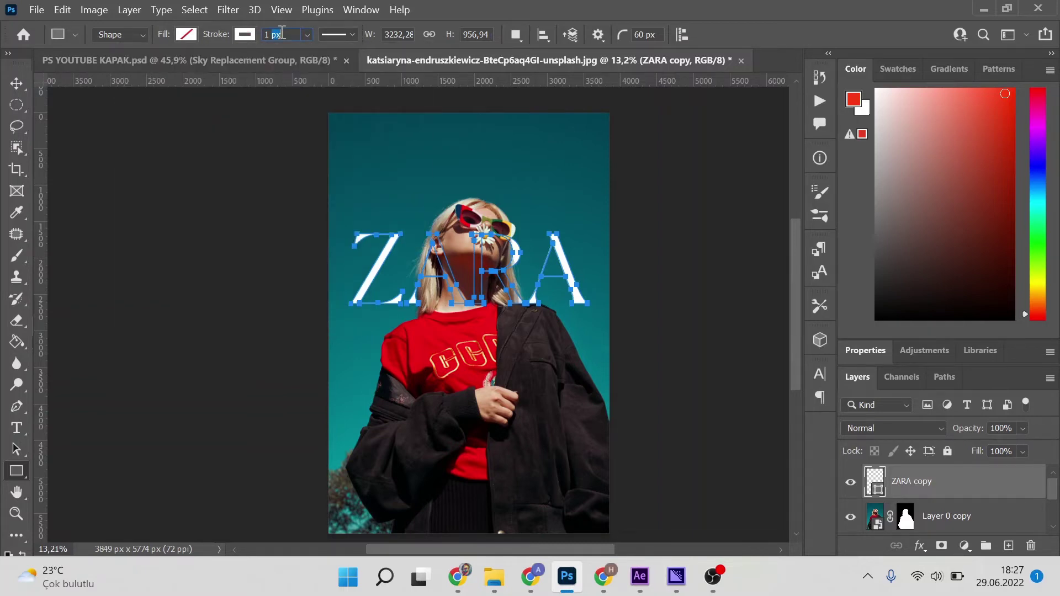
{"action": "type", "text": "3"}
{"action": "key", "text": "Escape"}
{"action": "left_click", "coordinate": [350, 31]}
{"action": "left_click", "coordinate": [289, 210]}
{"action": "left_click", "coordinate": [283, 247]}
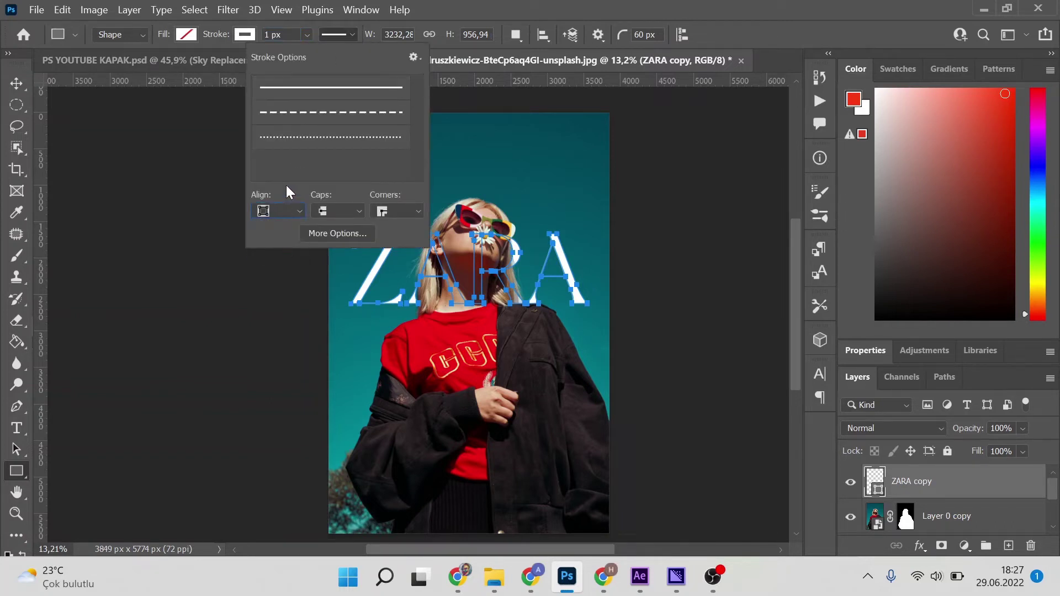
{"action": "left_click", "coordinate": [460, 14]}
{"action": "key", "text": "Return"}
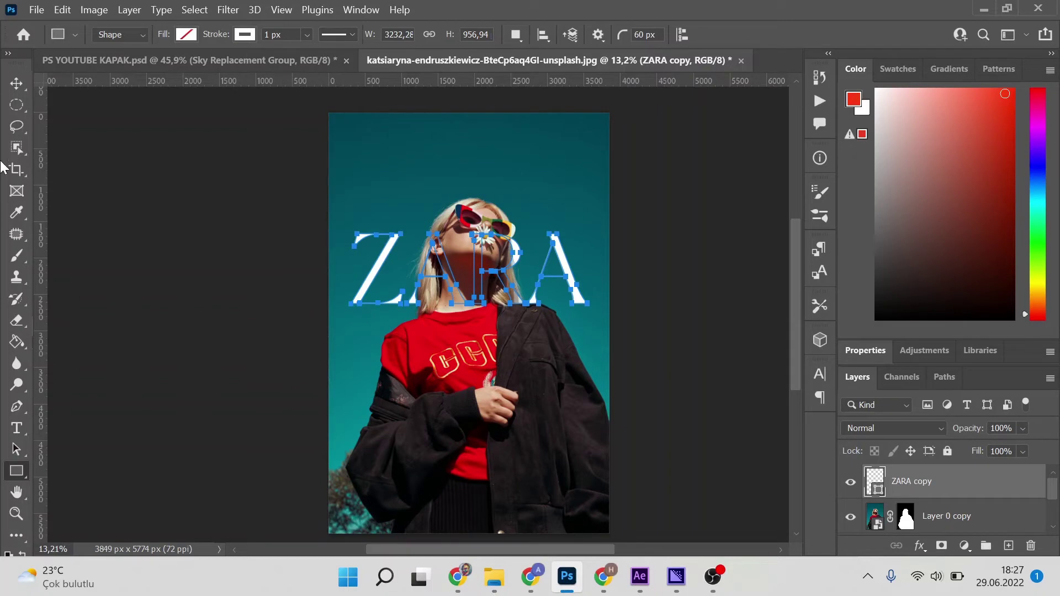
{"action": "left_click", "coordinate": [20, 83]}
Step: Zoom in to inspect the ZARA outline near the woman's head
{"action": "key", "text": "z"}
{"action": "left_click", "coordinate": [574, 280]}
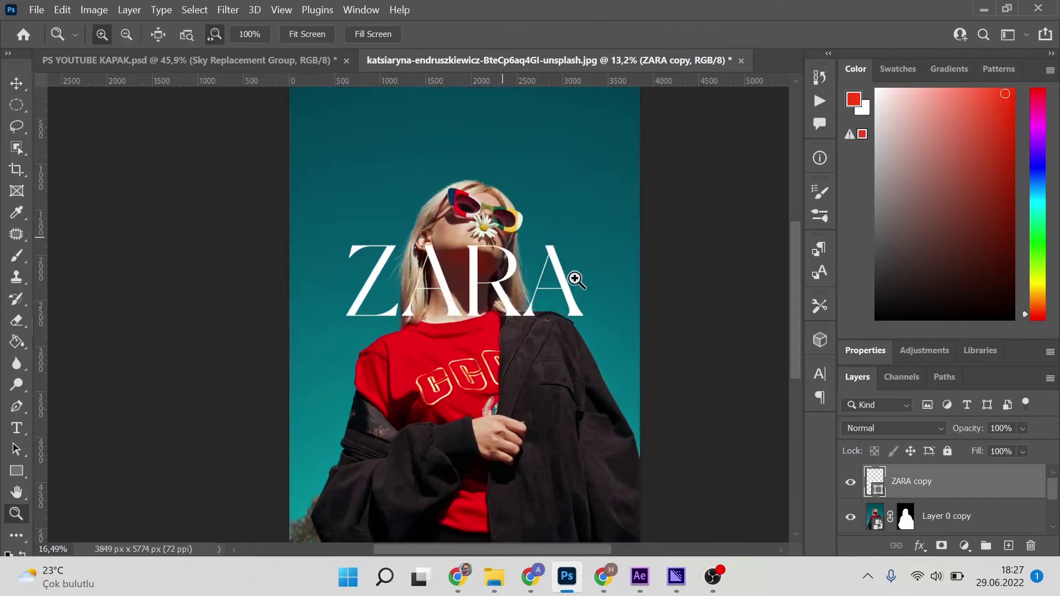
{"action": "left_click", "coordinate": [600, 285]}
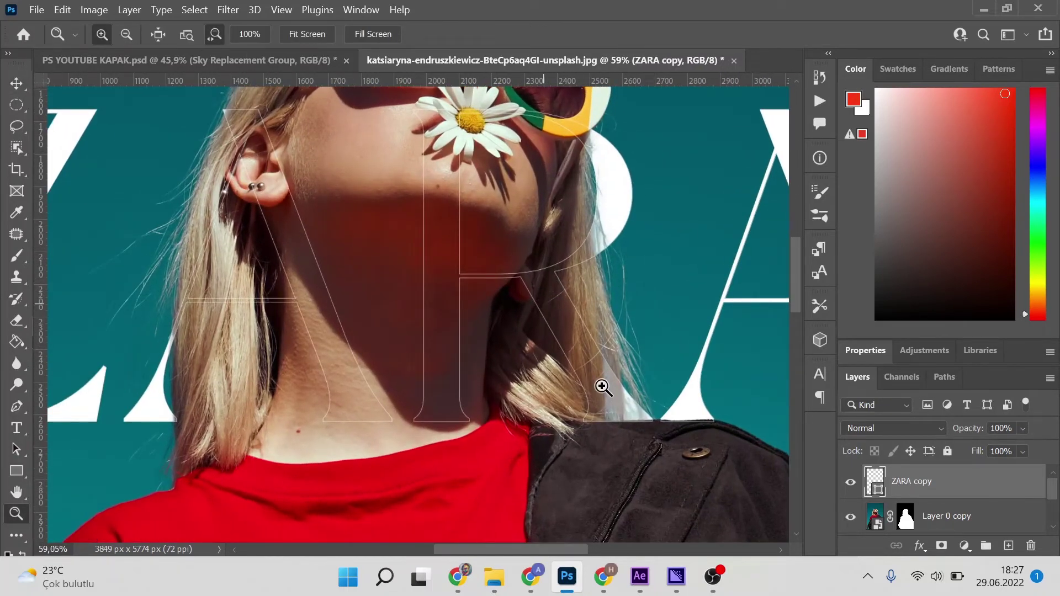
{"action": "scroll", "coordinate": [512, 348], "scroll_direction": "up", "scroll_amount": 2}
{"action": "scroll", "coordinate": [512, 348], "scroll_direction": "down", "scroll_amount": 2}
{"action": "scroll", "coordinate": [561, 343], "scroll_direction": "up", "scroll_amount": 2}
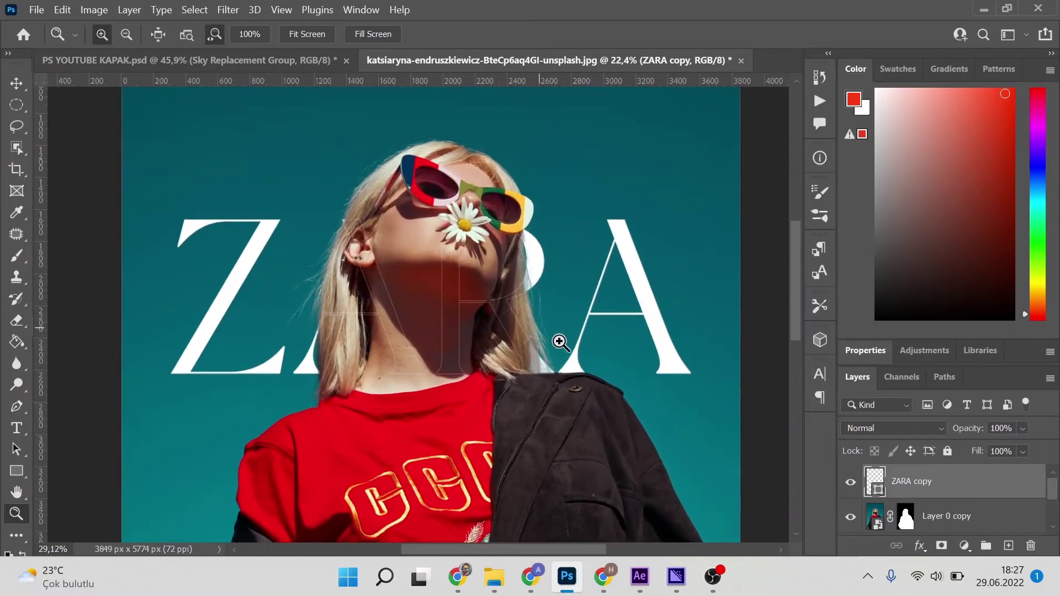
{"action": "key", "text": "v"}
Step: Increase the ZARA copy stroke width to 3 px
{"action": "left_click", "coordinate": [23, 471]}
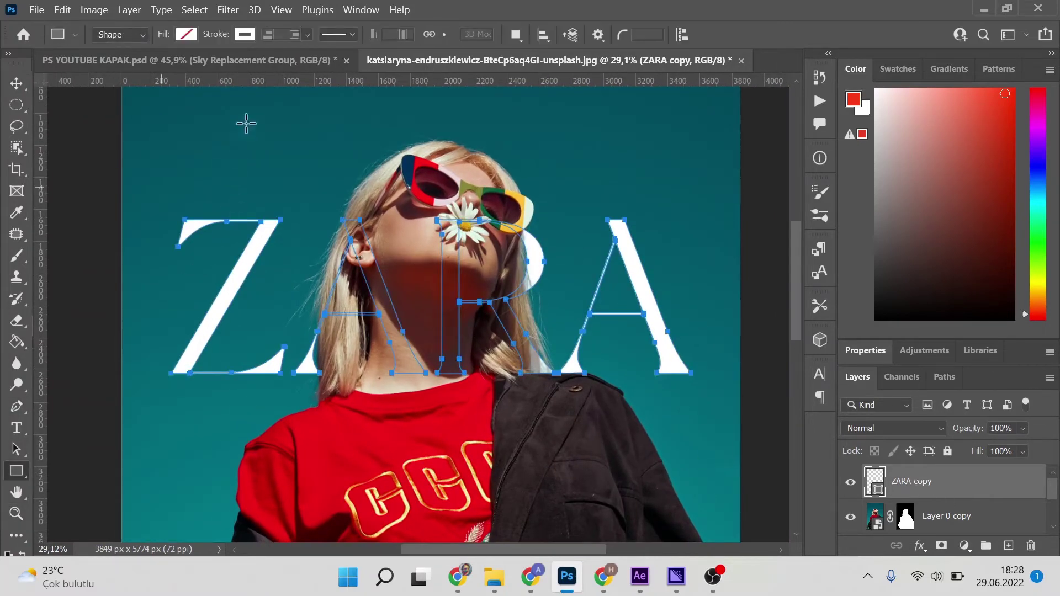
{"action": "left_click", "coordinate": [293, 33]}
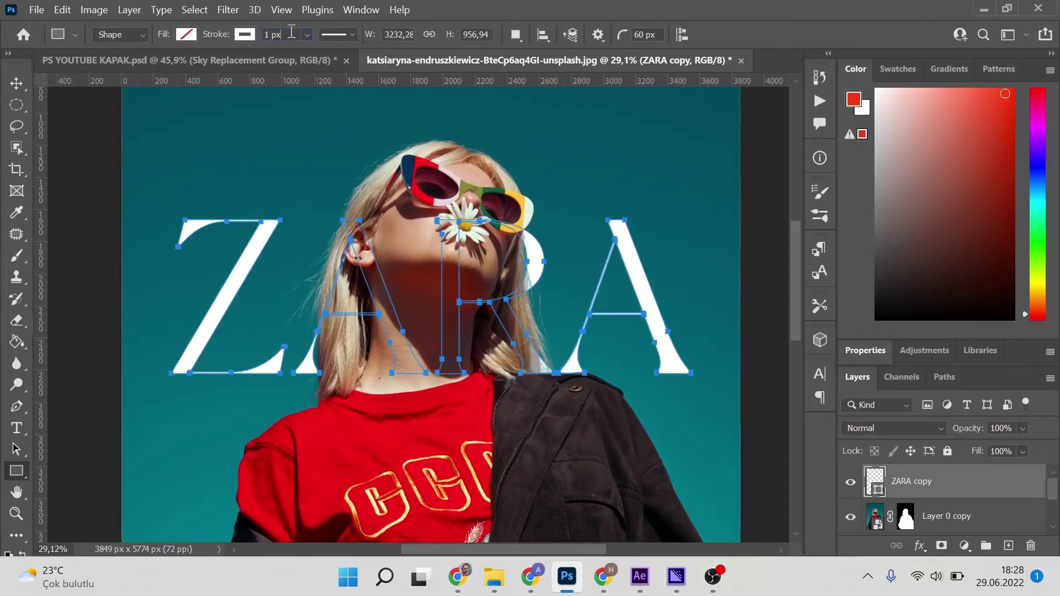
{"action": "key", "text": "Return"}
{"action": "left_click", "coordinate": [17, 83]}
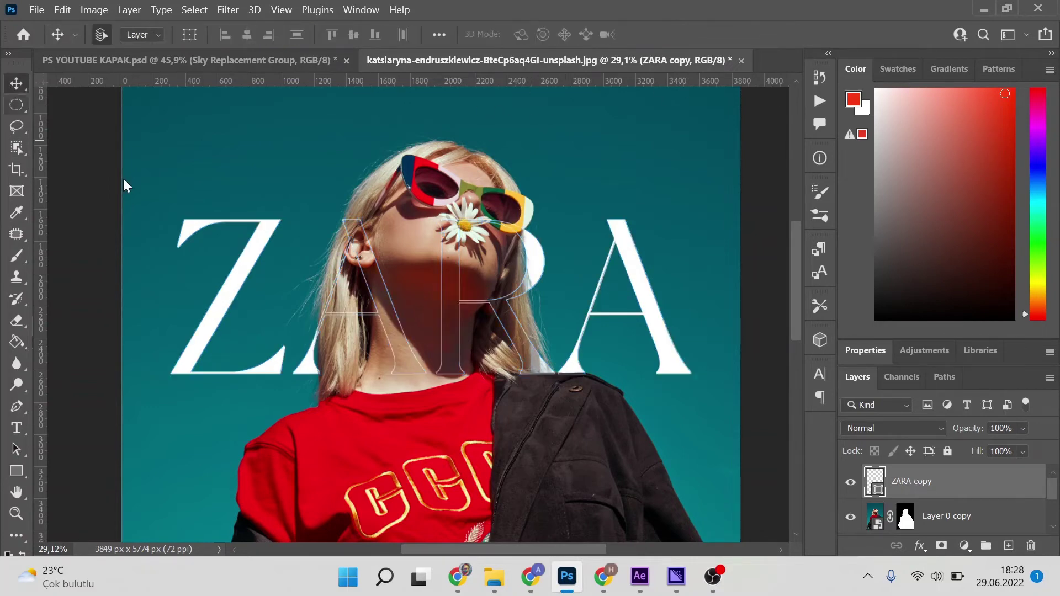
Step: Zoom in to check the outline's fill and stroke settings, then zoom out to the whole image
{"action": "key", "text": "z"}
{"action": "left_click_drag", "start_coordinate": [482, 333], "coordinate": [516, 331]}
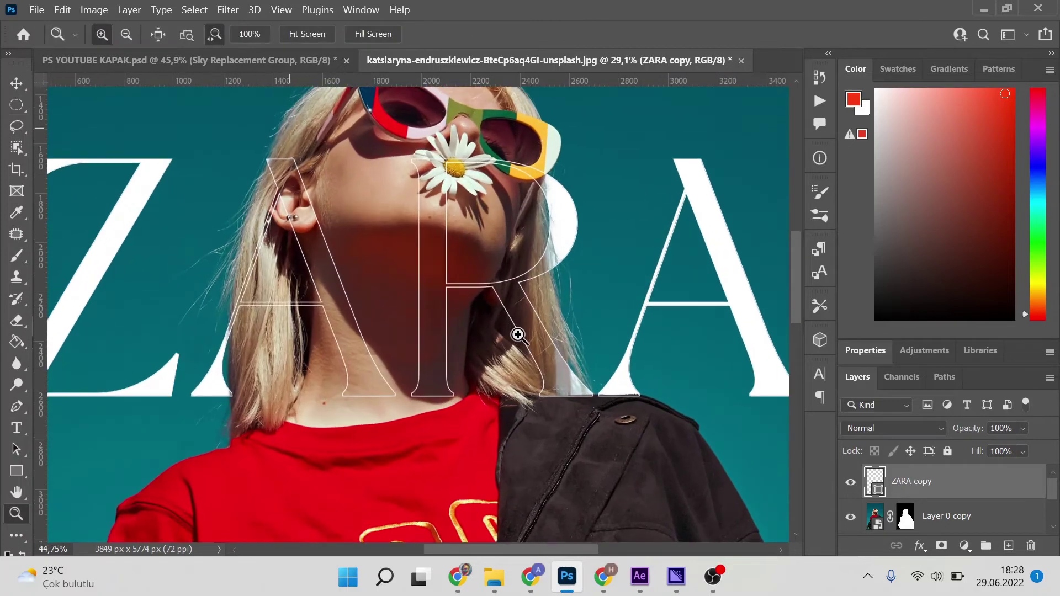
{"action": "key", "text": "v"}
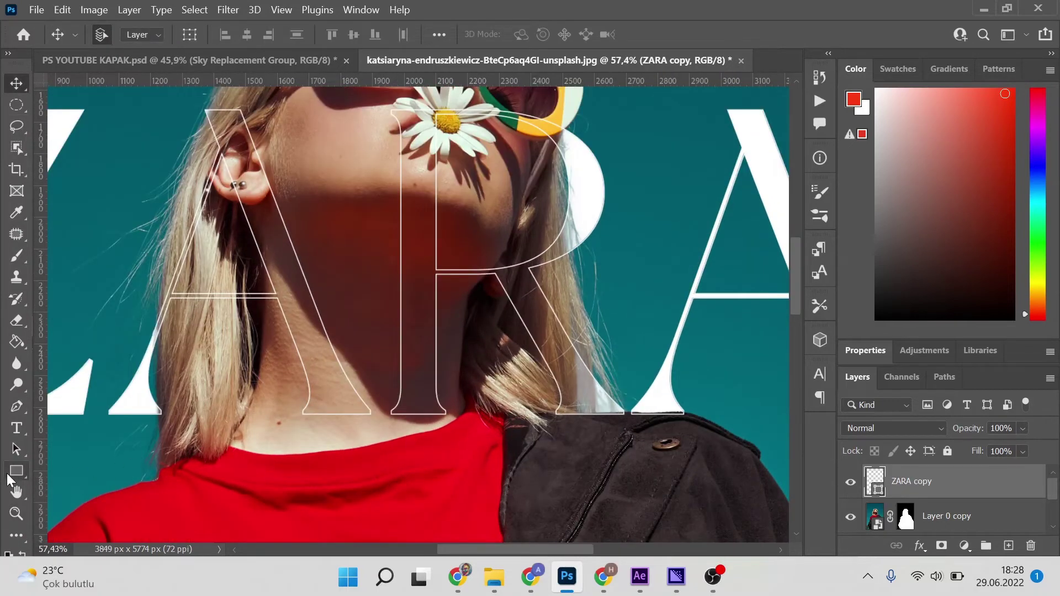
{"action": "left_click", "coordinate": [17, 471]}
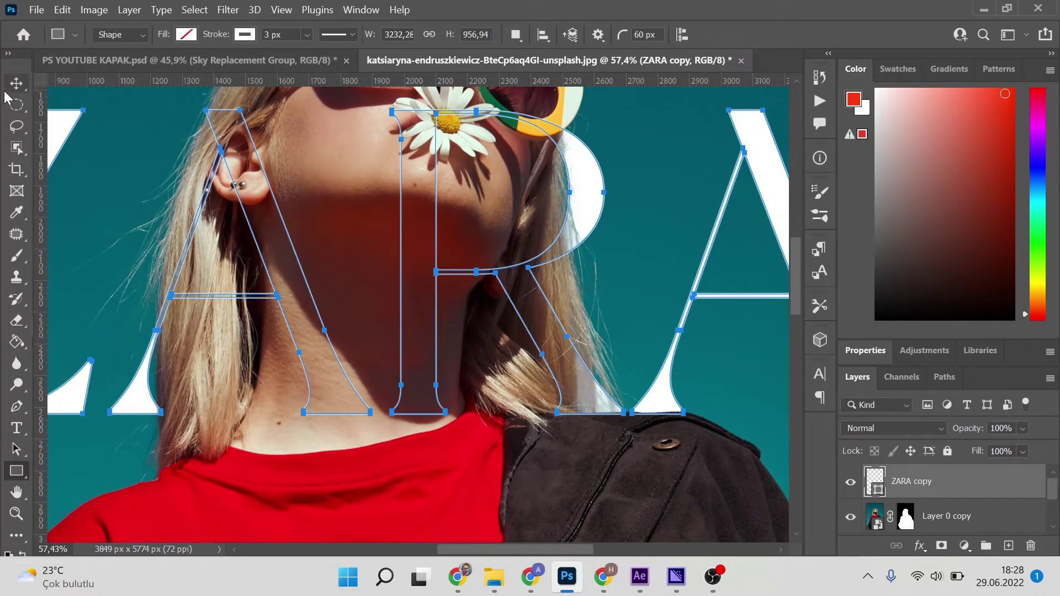
{"action": "key", "text": "z"}
{"action": "mouse_move", "coordinate": [619, 286]}
{"action": "left_mouse_down"}
{"action": "mouse_move", "coordinate": [544, 308]}
{"action": "mouse_move", "coordinate": [445, 308]}
{"action": "mouse_move", "coordinate": [502, 294]}
{"action": "left_mouse_up"}
{"action": "key", "text": "v"}
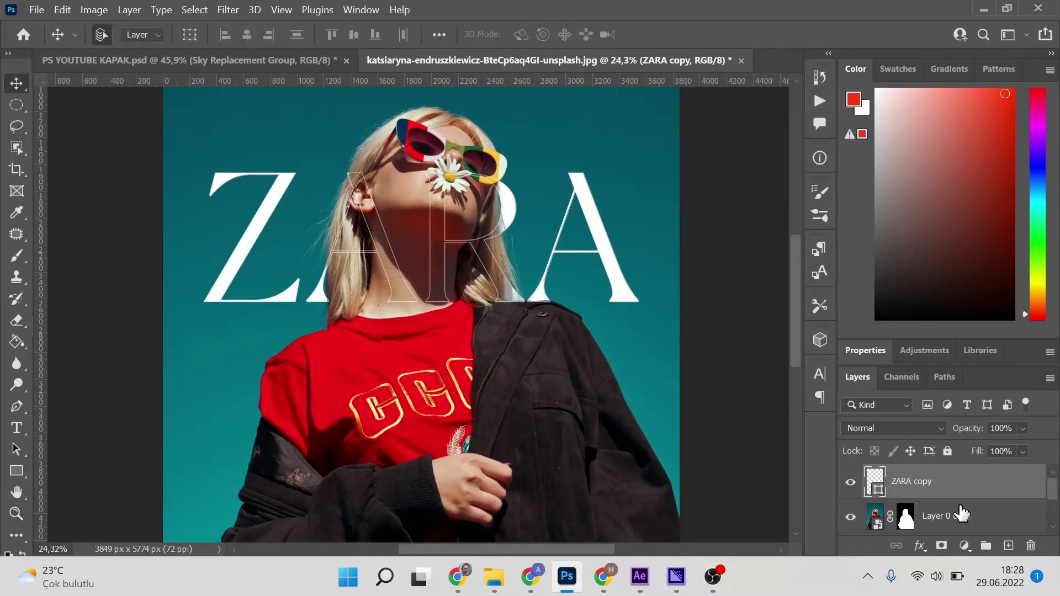
Step: Link the ZARA text layer with its ZARA copy outline
{"action": "scroll", "coordinate": [935, 483], "scroll_direction": "down", "scroll_amount": 1}
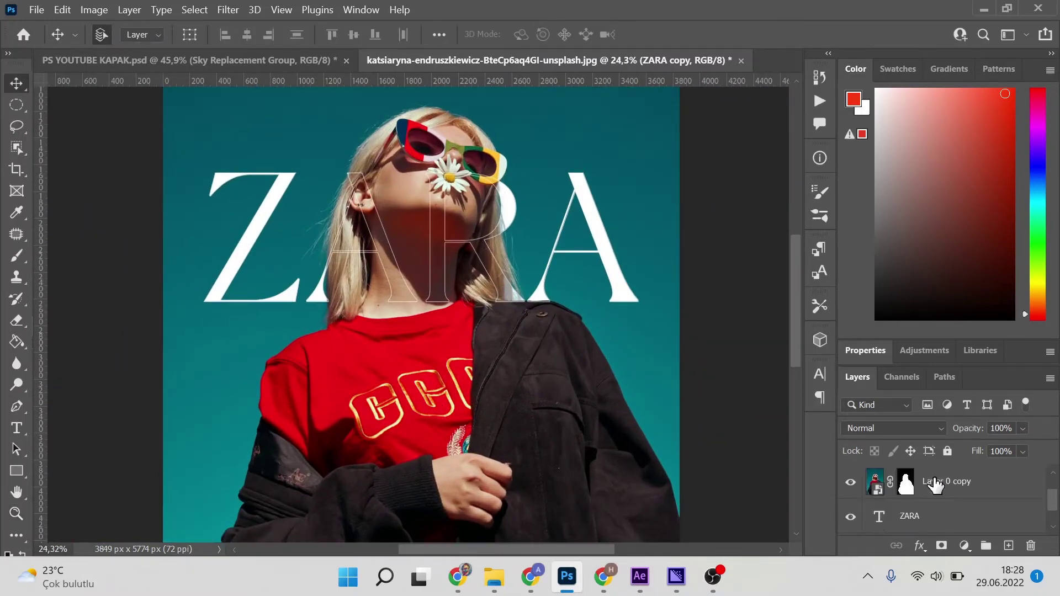
{"action": "left_click", "coordinate": [945, 519], "text": "shift"}
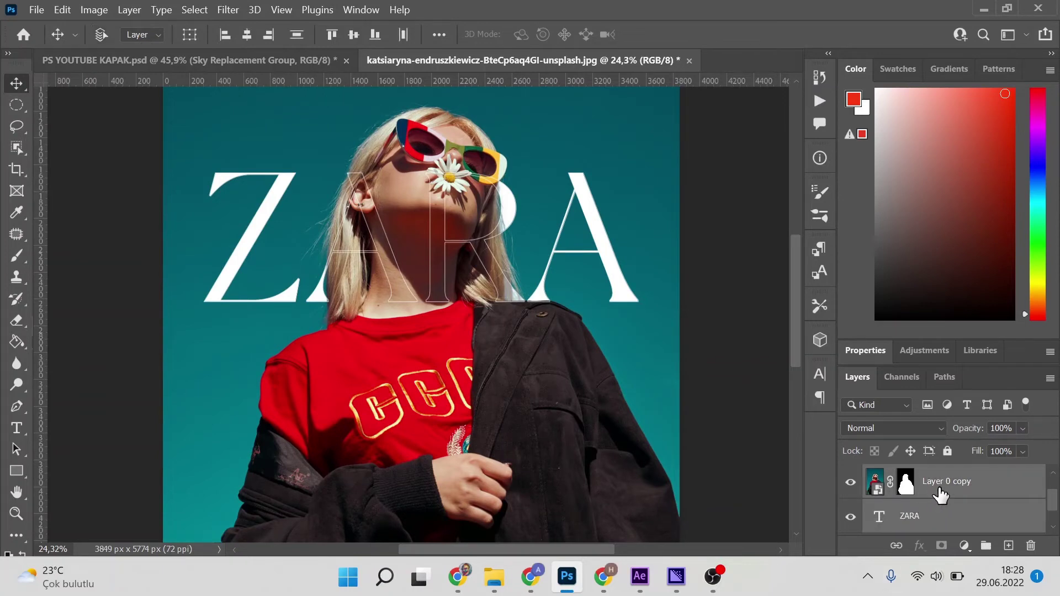
{"action": "left_click", "coordinate": [940, 495], "text": "ctrl"}
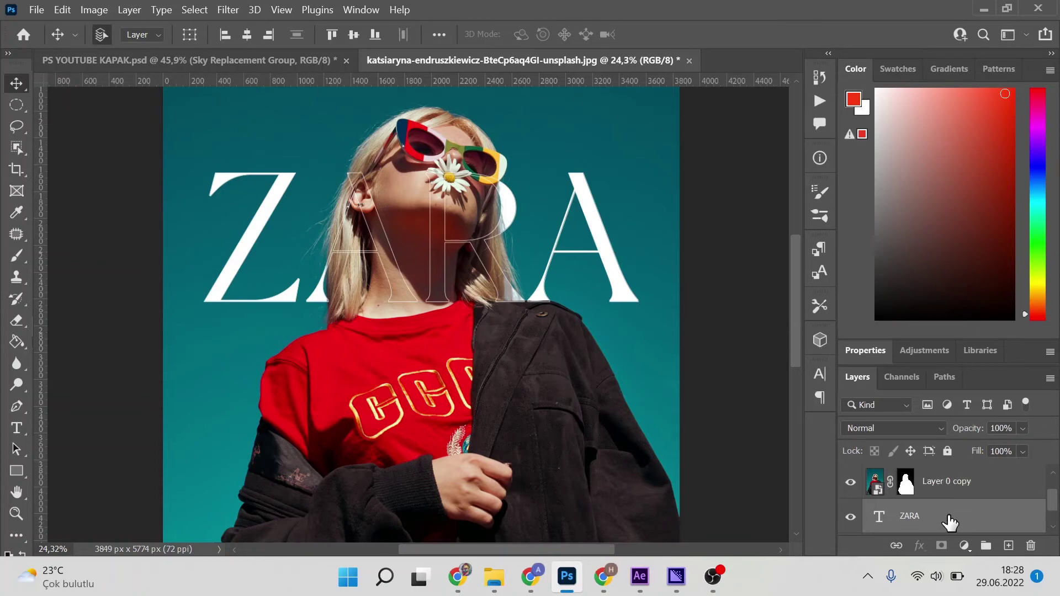
{"action": "right_click", "coordinate": [949, 522]}
{"action": "left_click", "coordinate": [764, 259]}
Step: Move the linked ZARA lettering slightly higher across the woman's head
{"action": "key", "text": "z"}
{"action": "left_click_drag", "start_coordinate": [575, 310], "coordinate": [555, 310]}
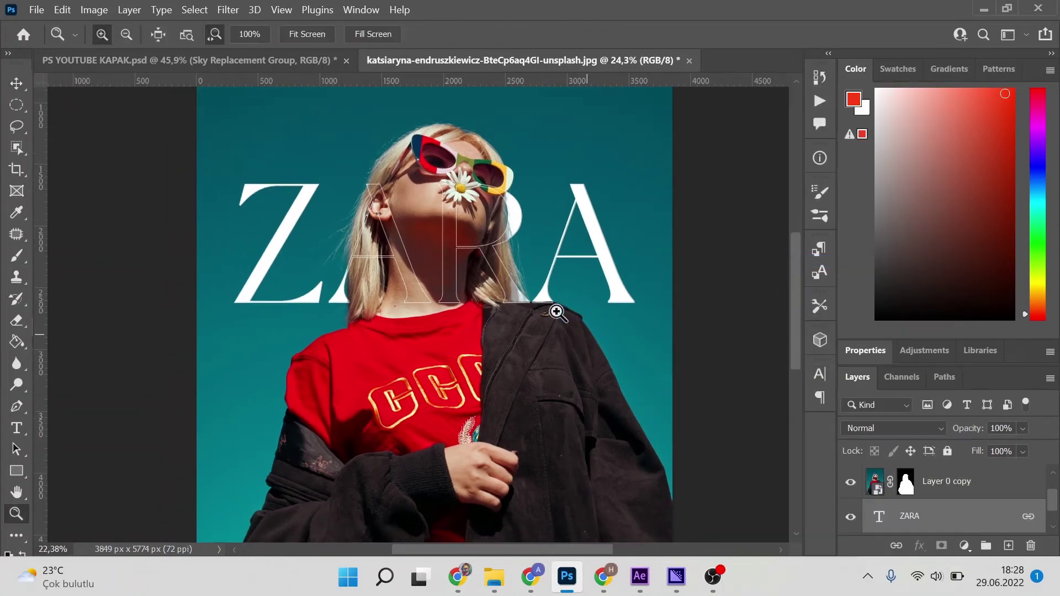
{"action": "key", "text": "v"}
{"action": "left_click_drag", "start_coordinate": [598, 272], "coordinate": [612, 407]}
{"action": "mouse_move", "coordinate": [584, 402]}
{"action": "left_mouse_down"}
{"action": "mouse_move", "coordinate": [645, 212]}
{"action": "mouse_move", "coordinate": [603, 208]}
{"action": "left_mouse_up"}
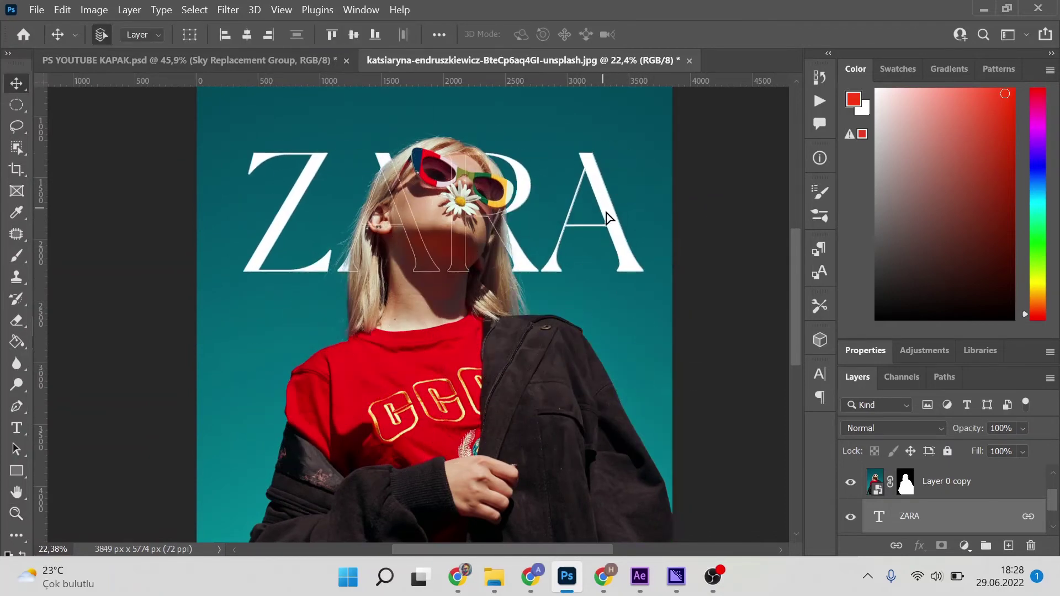
{"action": "key", "text": "ctrl+j"}
{"action": "key", "text": "z"}
{"action": "left_click_drag", "start_coordinate": [587, 255], "coordinate": [555, 260]}
Step: Drag the linked ZARA lettering down from her head to across her red shirt and dark jacket
{"action": "key", "text": "v"}
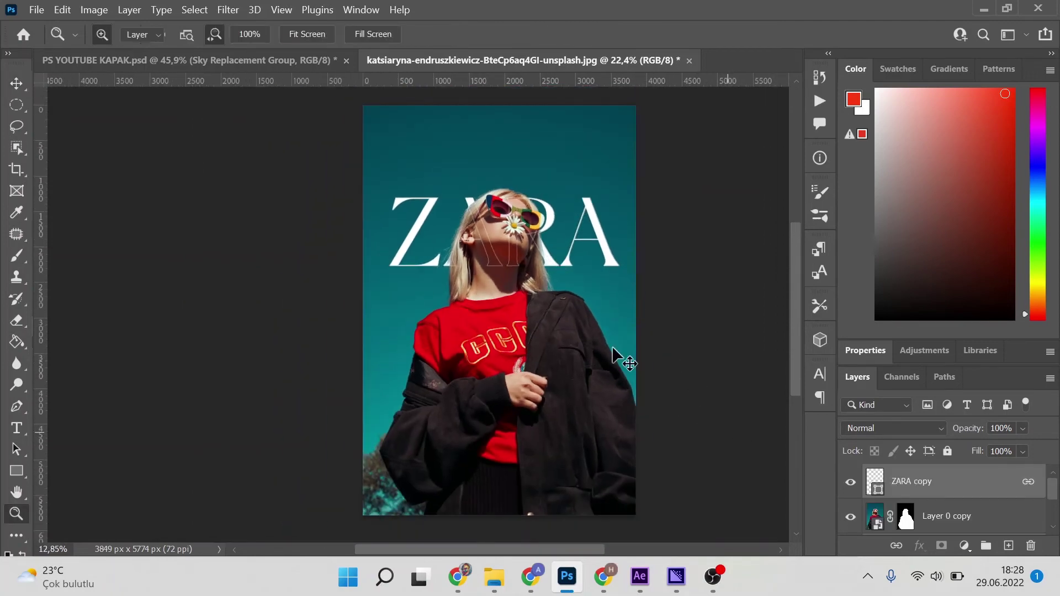
{"action": "left_click_drag", "start_coordinate": [605, 236], "coordinate": [606, 265]}
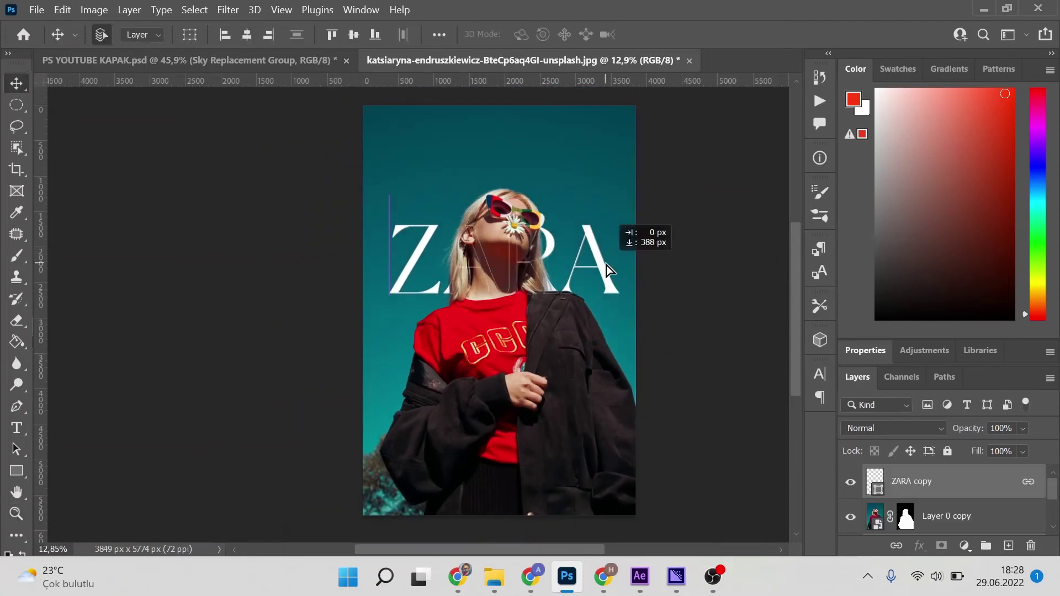
{"action": "mouse_move", "coordinate": [607, 265]}
{"action": "left_mouse_down"}
{"action": "mouse_move", "coordinate": [589, 198]}
{"action": "mouse_move", "coordinate": [568, 208]}
{"action": "mouse_move", "coordinate": [578, 212]}
{"action": "left_mouse_up"}
{"action": "key", "text": "z"}
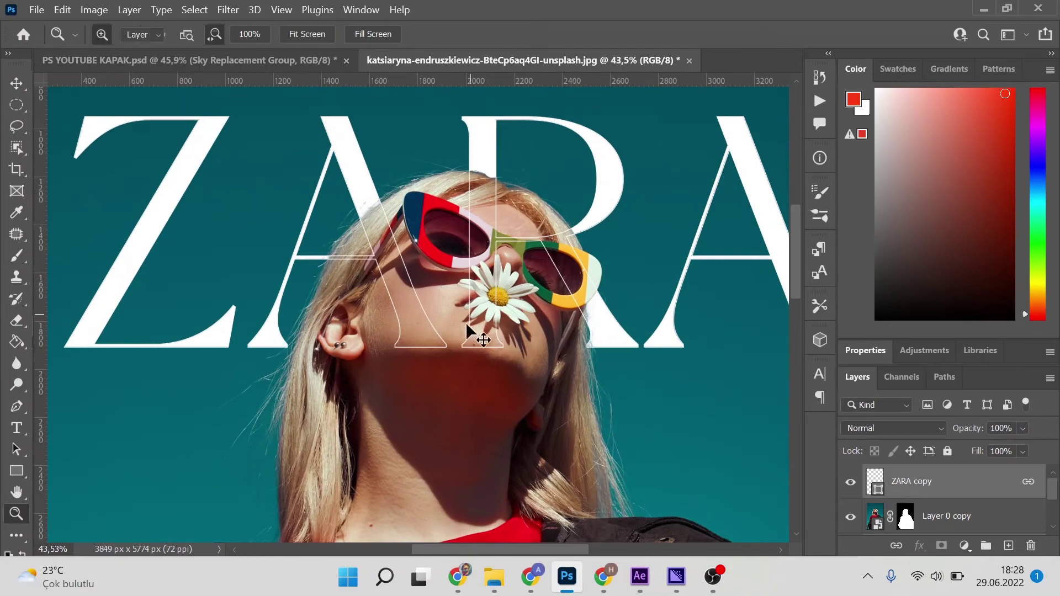
{"action": "key", "text": "v"}
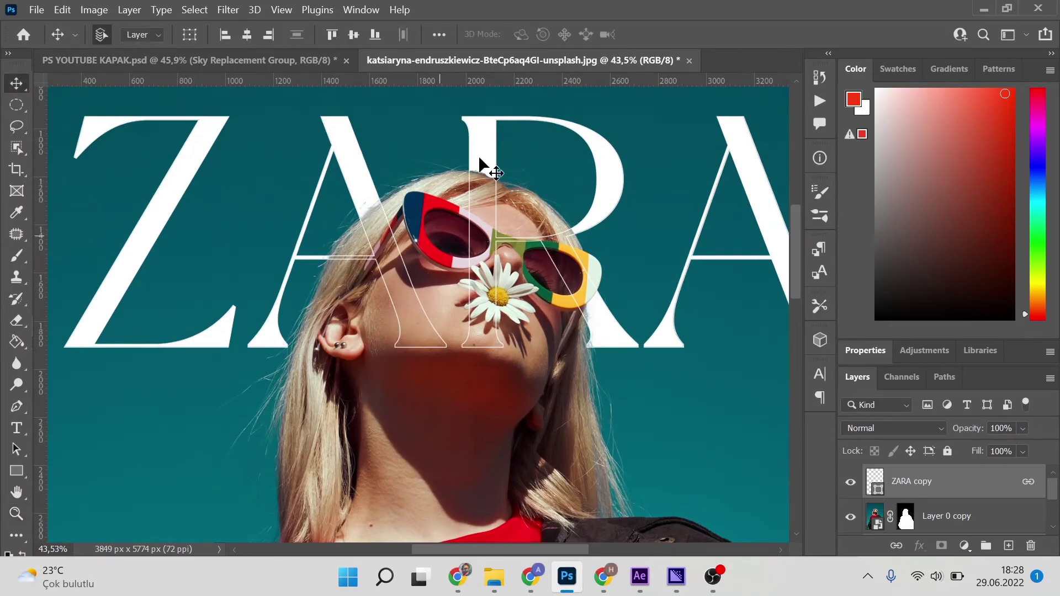
{"action": "key", "text": "z"}
{"action": "mouse_move", "coordinate": [733, 225]}
{"action": "left_mouse_down"}
{"action": "mouse_move", "coordinate": [541, 210]}
{"action": "mouse_move", "coordinate": [608, 230]}
{"action": "mouse_move", "coordinate": [614, 372]}
{"action": "mouse_move", "coordinate": [559, 333]}
{"action": "mouse_move", "coordinate": [622, 465]}
{"action": "left_mouse_up"}
{"action": "key", "text": "v"}
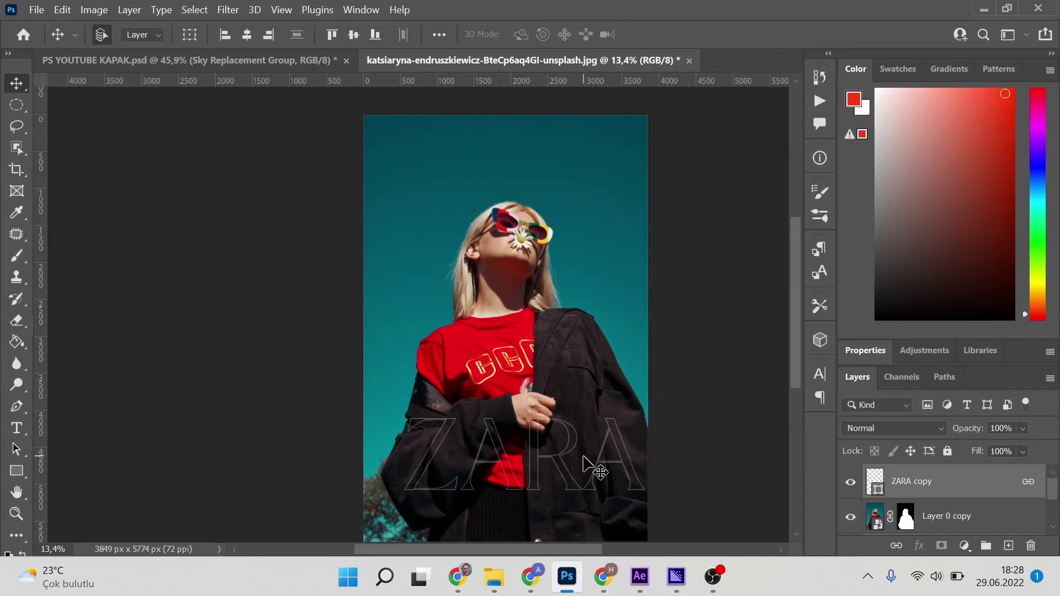
Step: Undo the two accidental upward moves of the cut-out photo layer
{"action": "left_click_drag", "start_coordinate": [583, 458], "coordinate": [587, 322]}
{"action": "key", "text": "ctrl+z"}
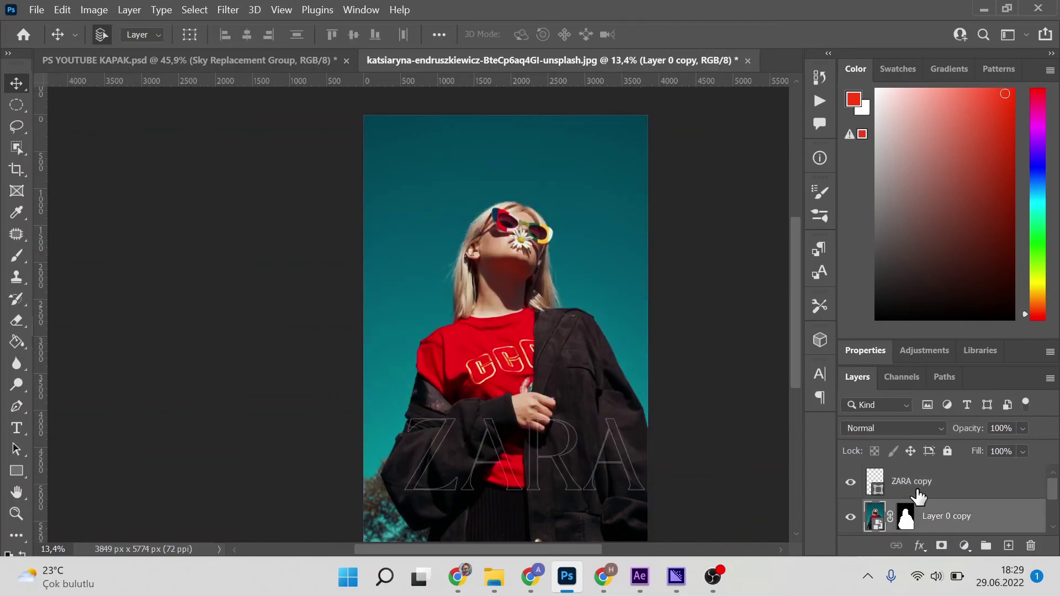
{"action": "left_click_drag", "start_coordinate": [626, 456], "coordinate": [617, 402]}
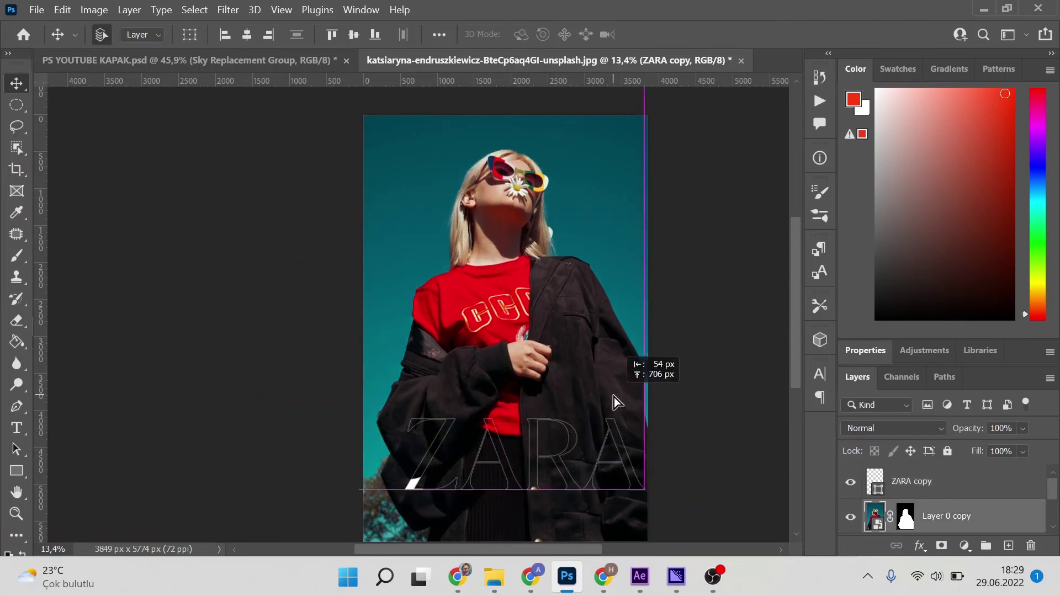
{"action": "key", "text": "ctrl+z"}
Step: Move the ZARA copy lettering up behind her head and scale it to about 140%
{"action": "left_click", "coordinate": [938, 483]}
{"action": "key", "text": "ctrl+t"}
{"action": "mouse_move", "coordinate": [628, 458]}
{"action": "left_mouse_down"}
{"action": "mouse_move", "coordinate": [625, 295]}
{"action": "mouse_move", "coordinate": [609, 284]}
{"action": "left_mouse_up"}
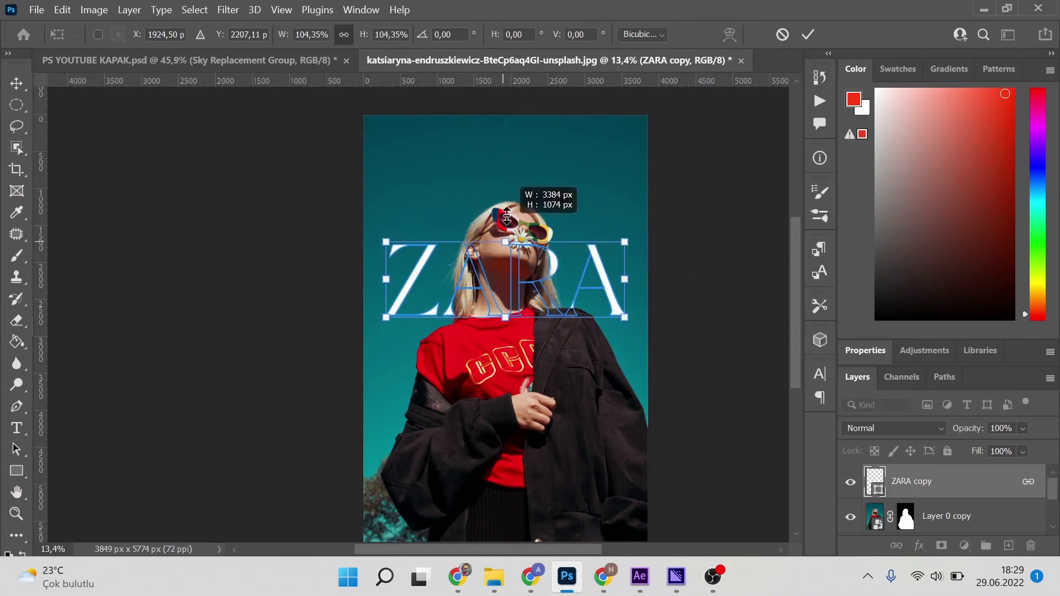
{"action": "left_click_drag", "start_coordinate": [506, 229], "coordinate": [507, 206]}
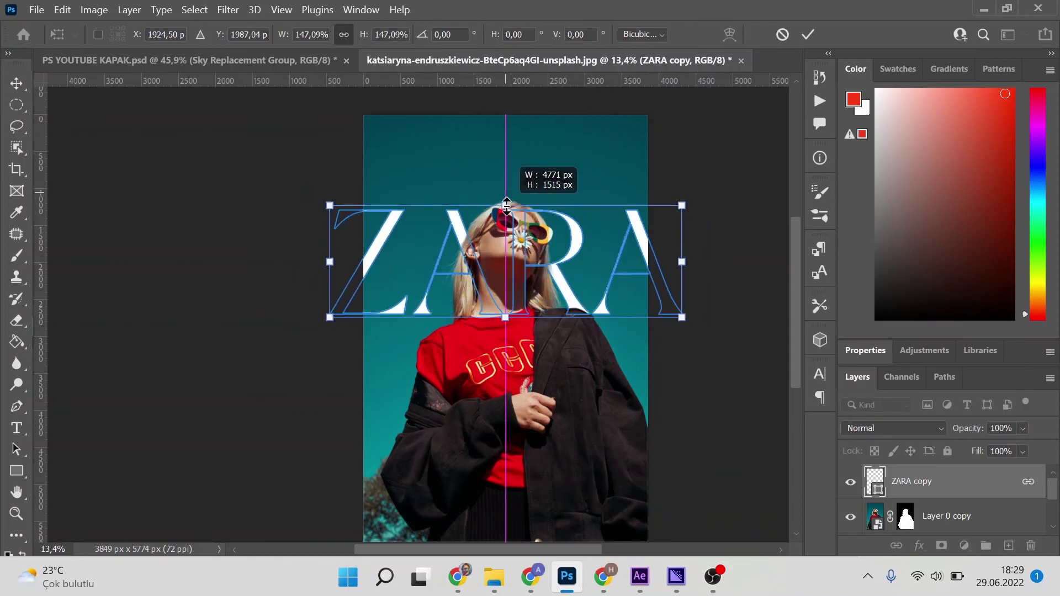
{"action": "left_click_drag", "start_coordinate": [506, 206], "coordinate": [506, 210]}
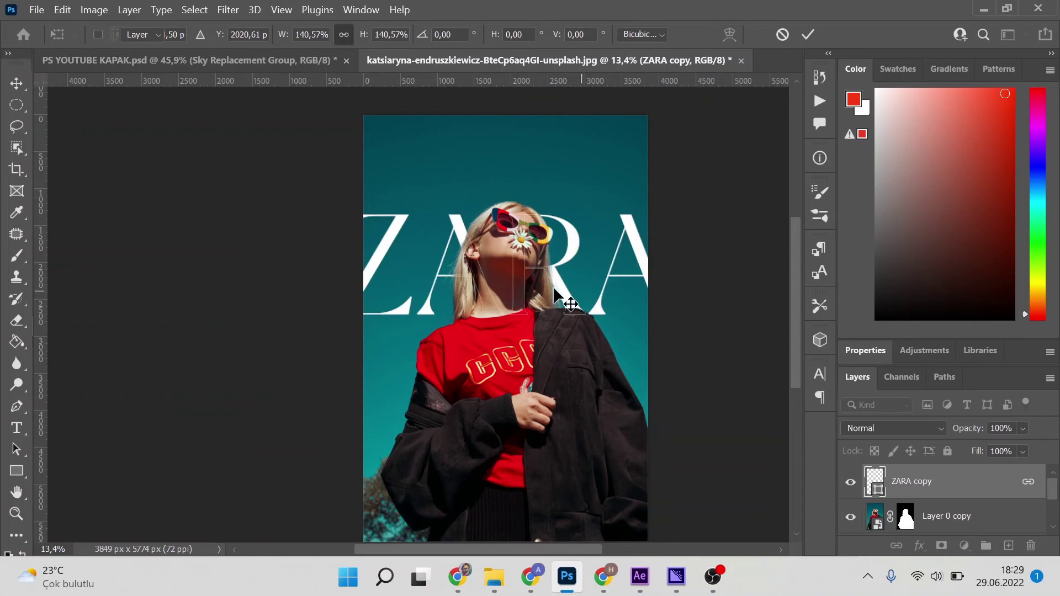
{"action": "key", "text": "Return"}
{"action": "key", "text": "z"}
{"action": "left_click", "coordinate": [587, 297]}
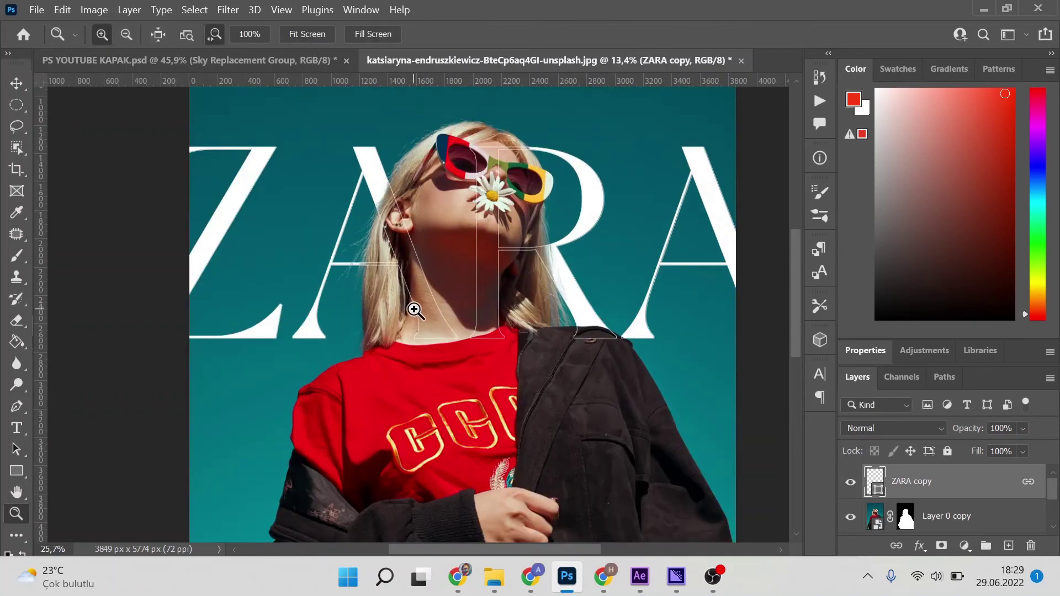
{"action": "left_click_drag", "start_coordinate": [445, 316], "coordinate": [448, 362]}
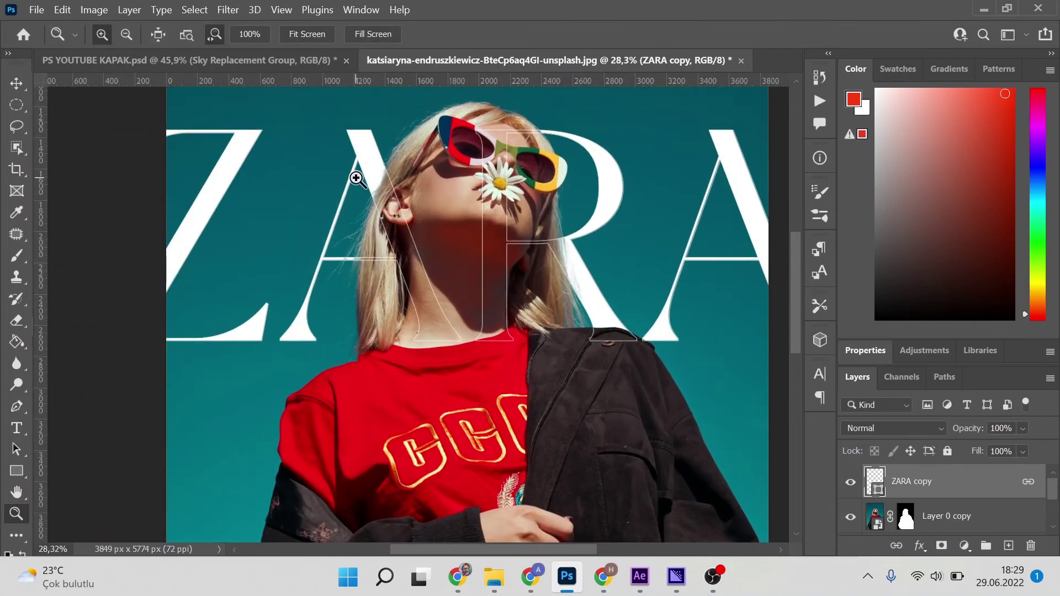
{"action": "left_click_drag", "start_coordinate": [595, 307], "coordinate": [517, 327]}
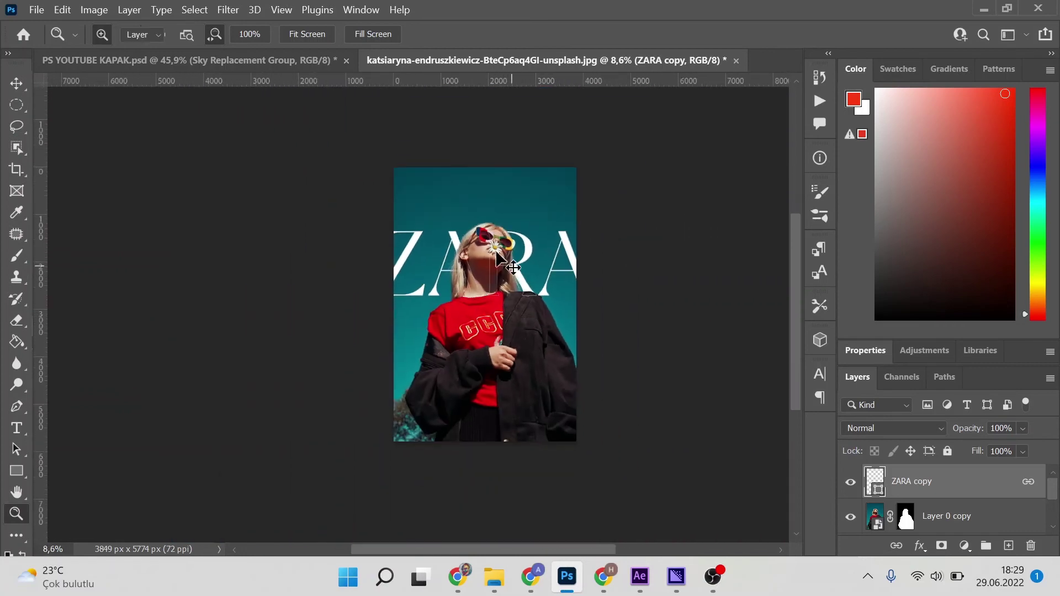
{"action": "key", "text": "v"}
{"action": "left_click_drag", "start_coordinate": [474, 290], "coordinate": [550, 441]}
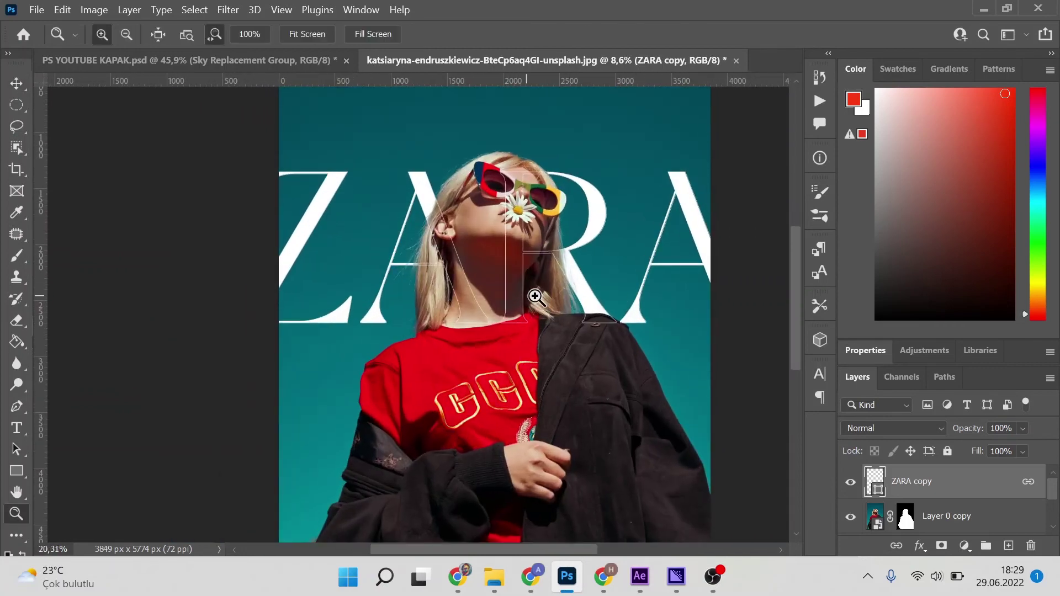